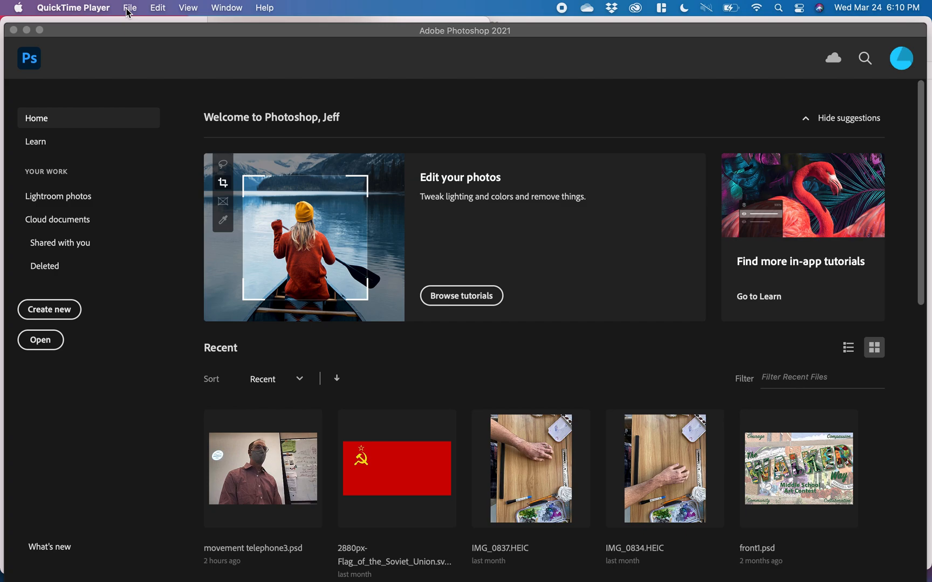
Switch from QuickTime Player to Photoshop.
left_click(130, 8)
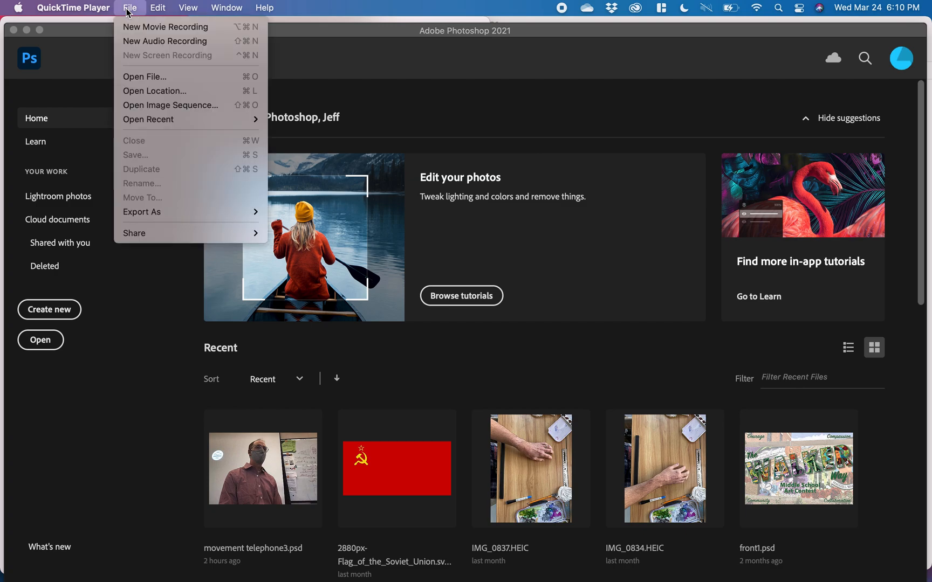
left_click(129, 8)
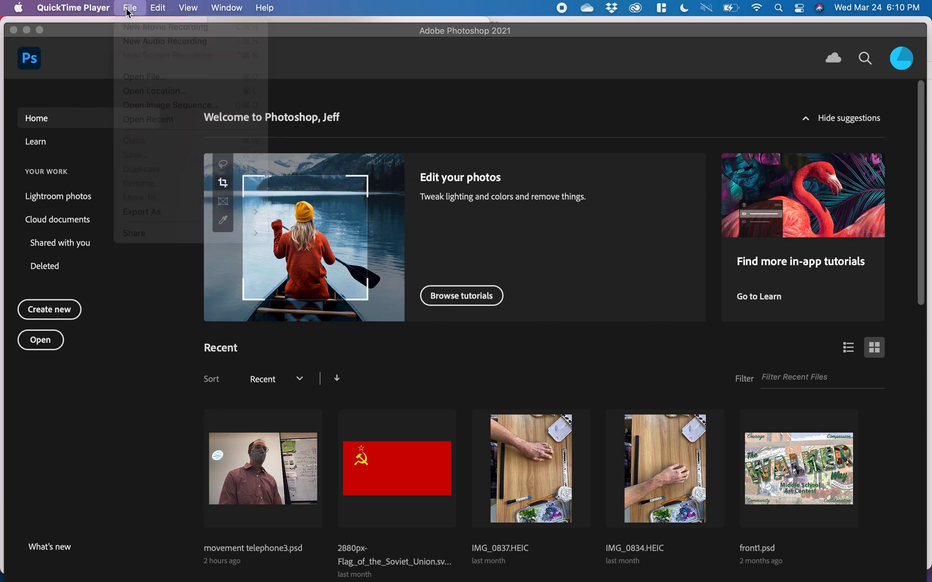
left_click(134, 31)
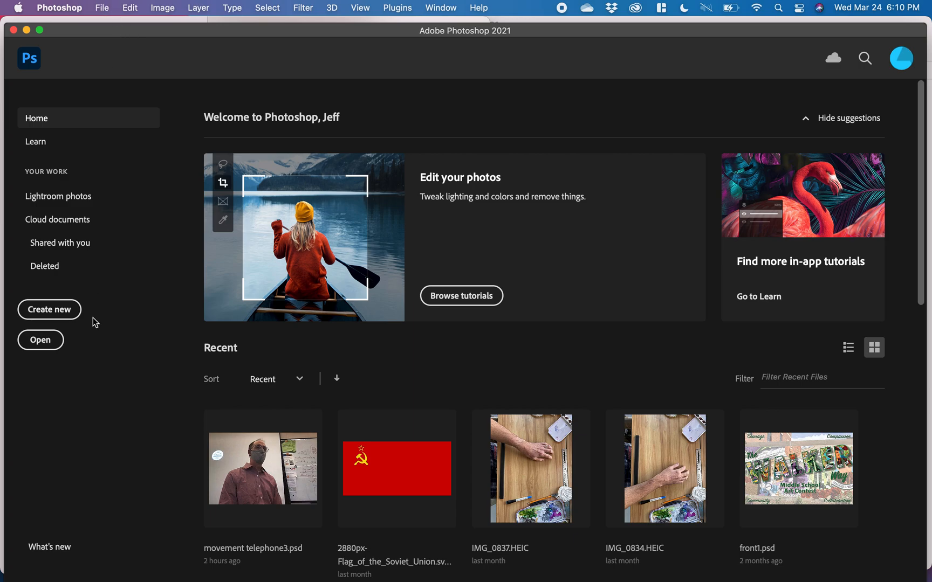
Import movement telephone short1.mov as video frames to layers, from beginning to end, limited to every 2 frames, with frame animation.
left_click(103, 8)
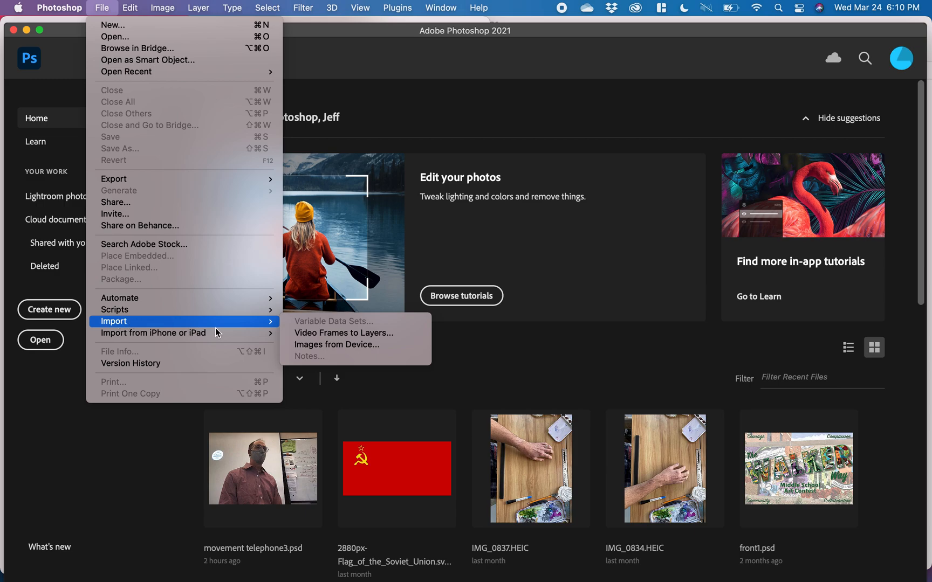
mouse_move(254, 326)
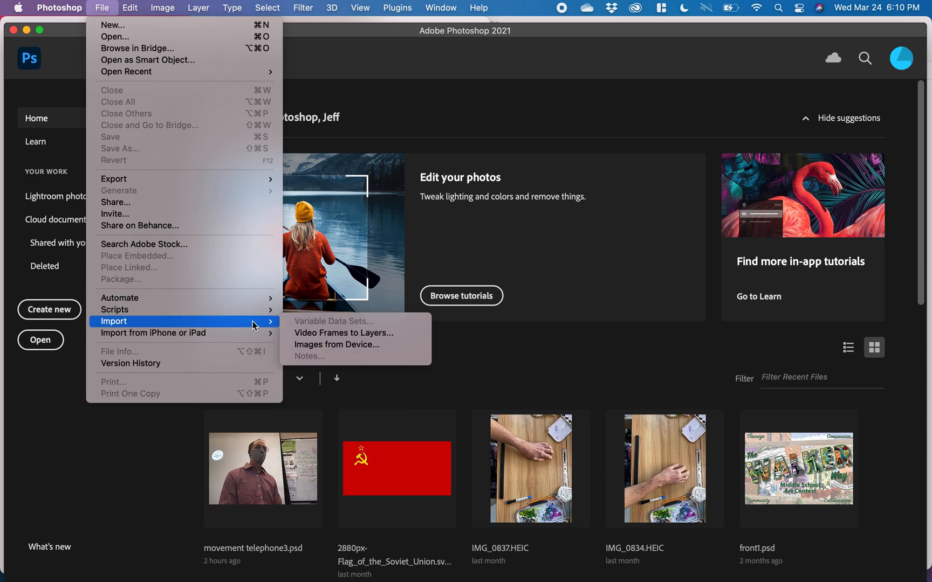
left_click(346, 338)
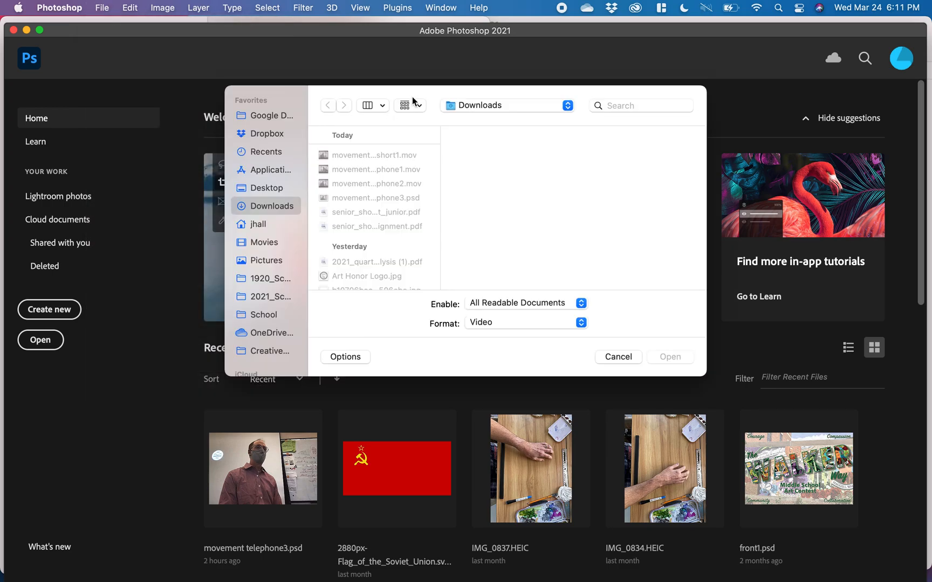
left_click(382, 157)
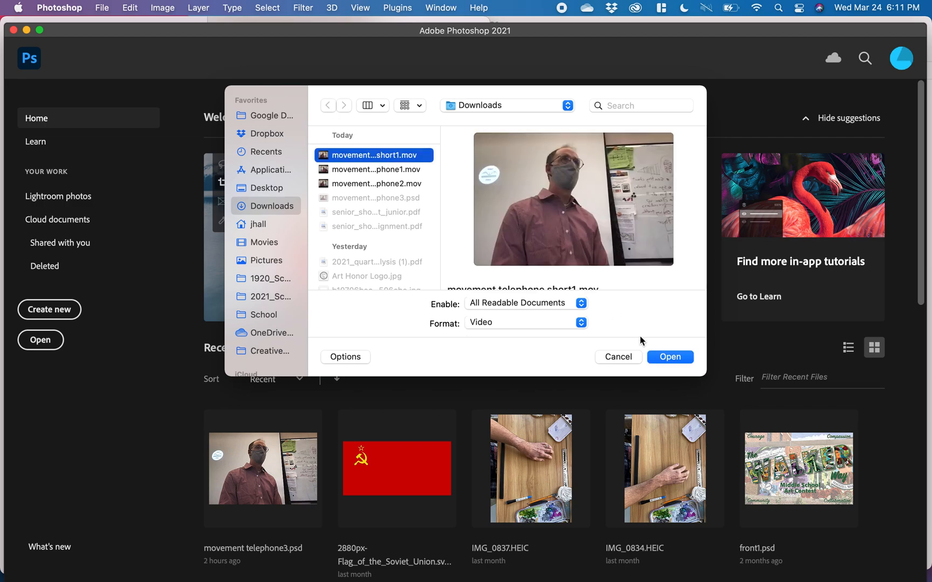
left_click(667, 357)
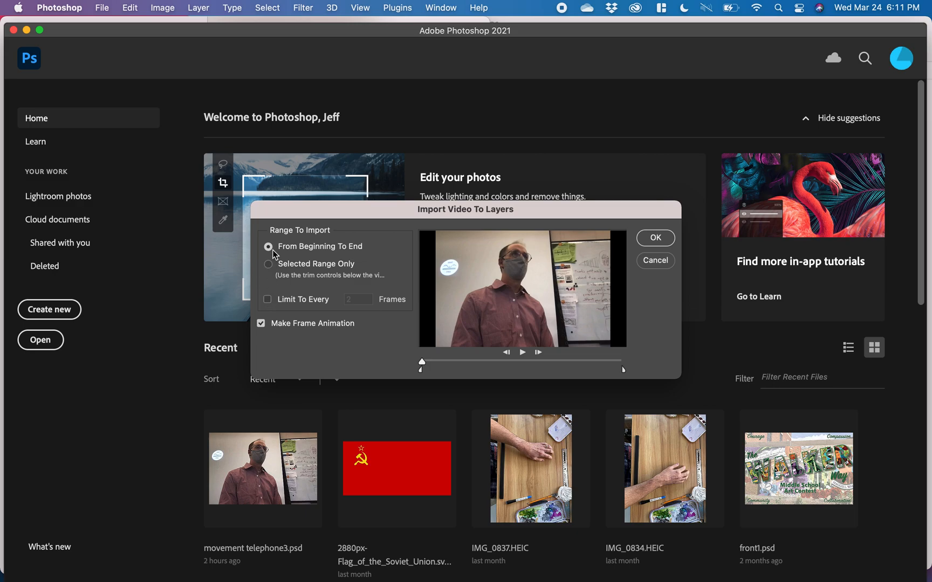
left_click(270, 303)
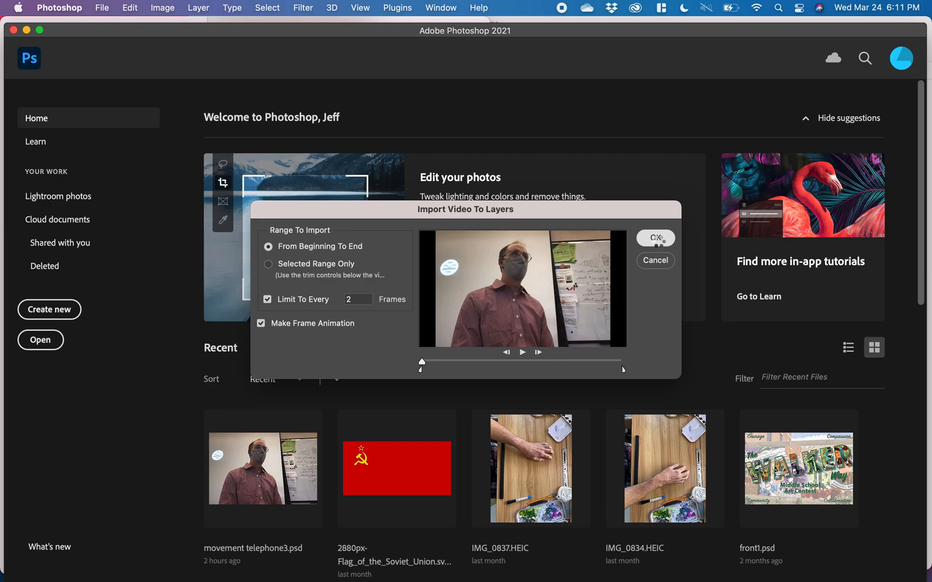
left_click(656, 238)
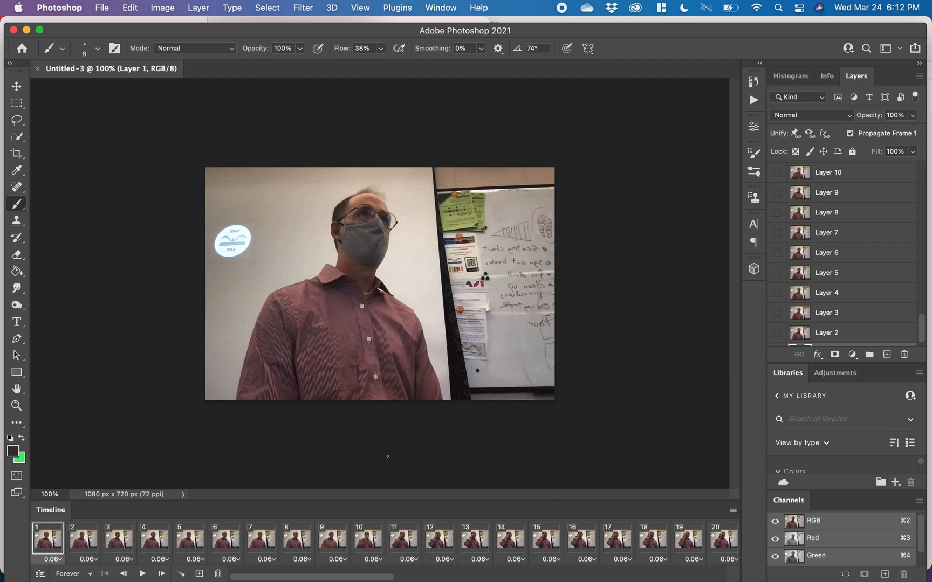
Switch the workspace to Essentials and back to Motion.
left_click(897, 51)
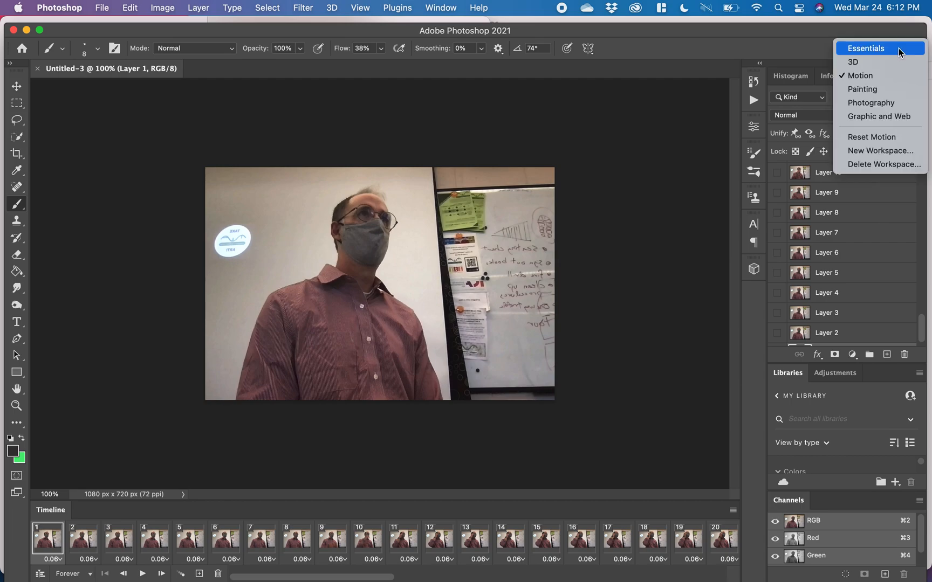
left_click(898, 50)
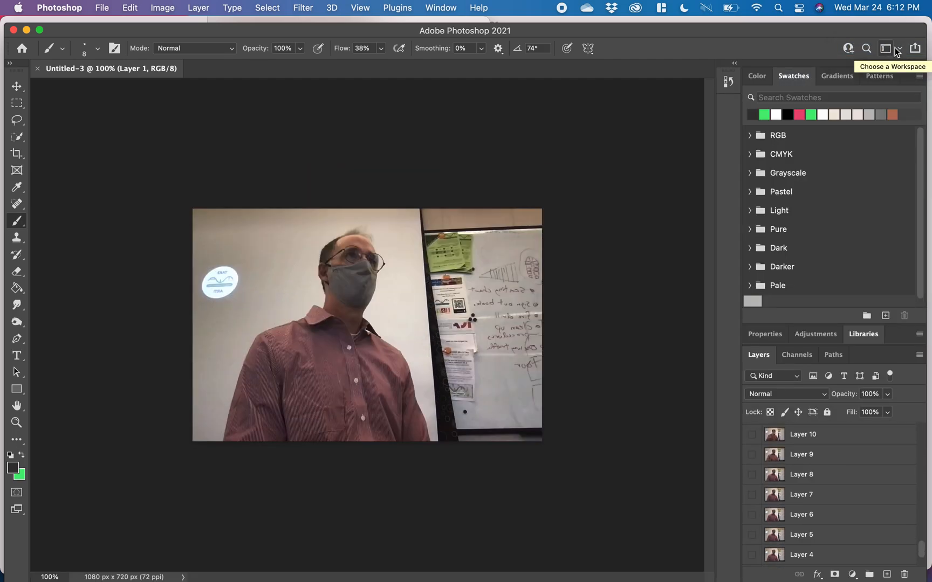
left_click(895, 49)
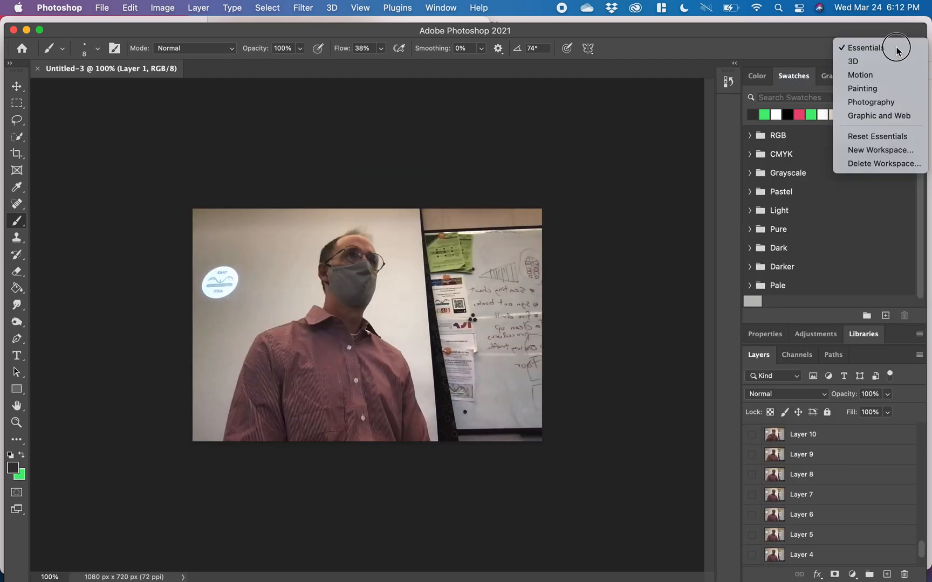
left_click(886, 76)
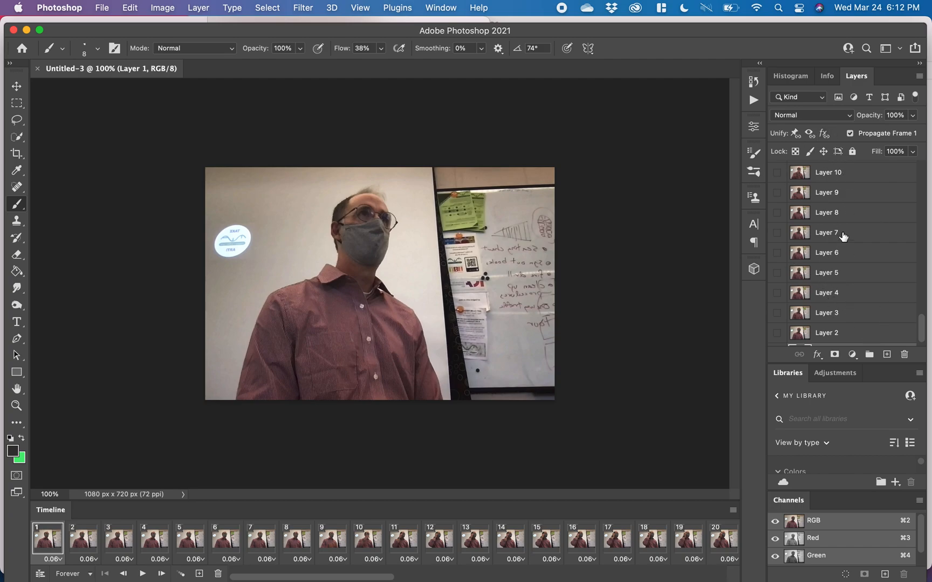
Group all the imported layers, from Layer 60 down to Layer 1, into a new group named "original".
scroll(843, 236, "up", 20)
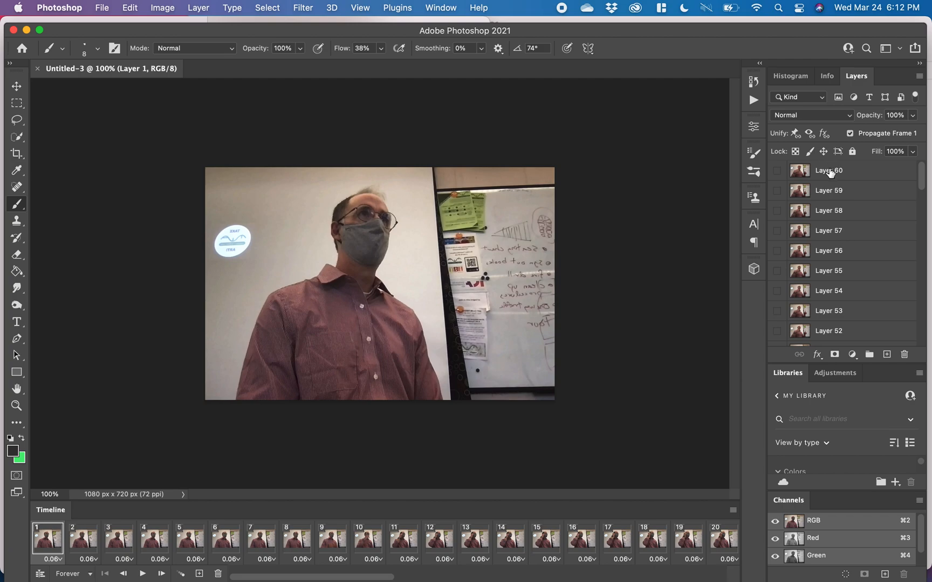
scroll(612, 561, "right", 15)
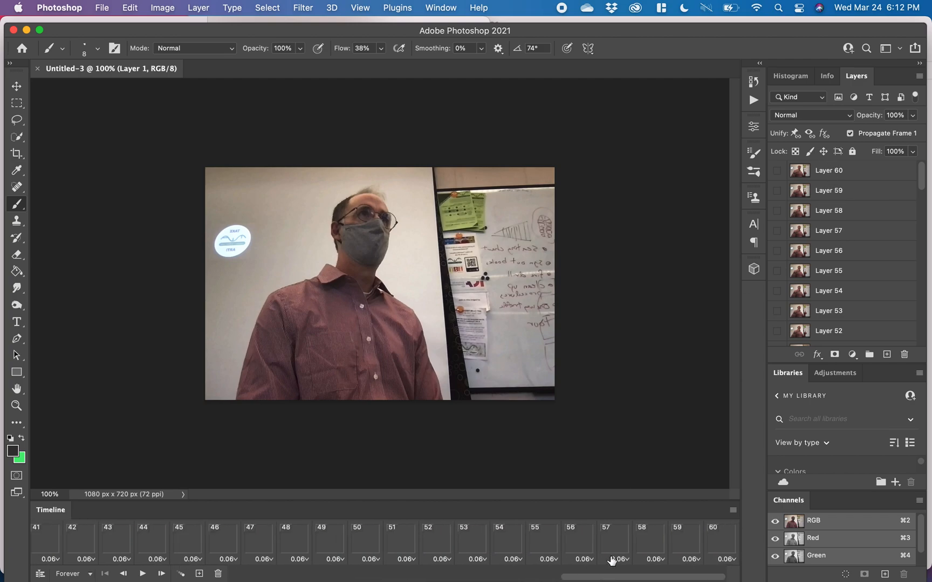
scroll(612, 561, "left", 15)
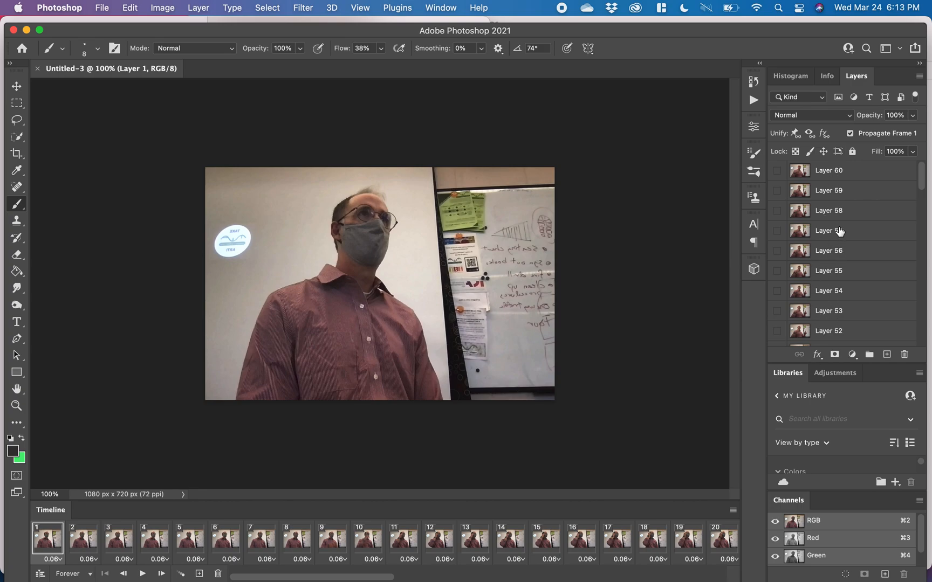
scroll(837, 302, "down", 15)
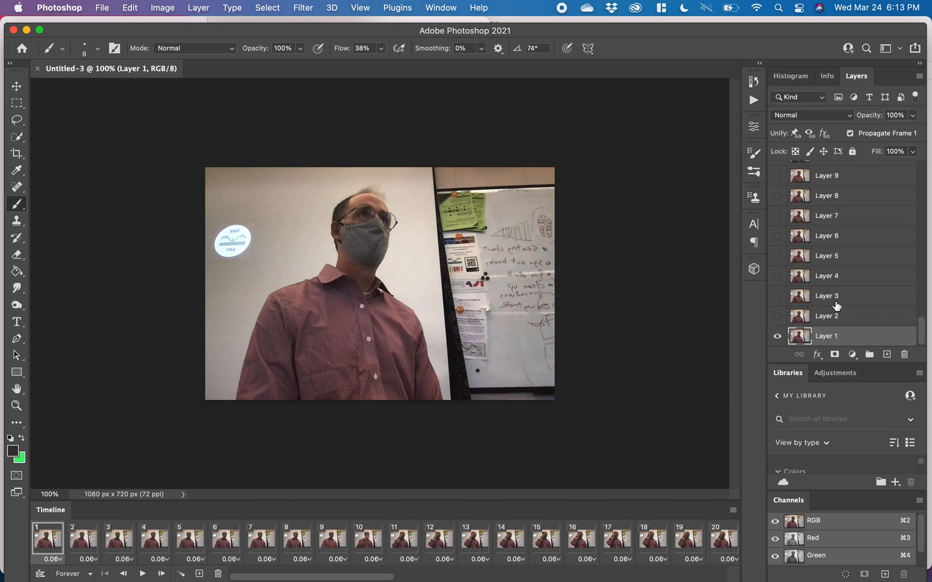
scroll(838, 284, "up", 15)
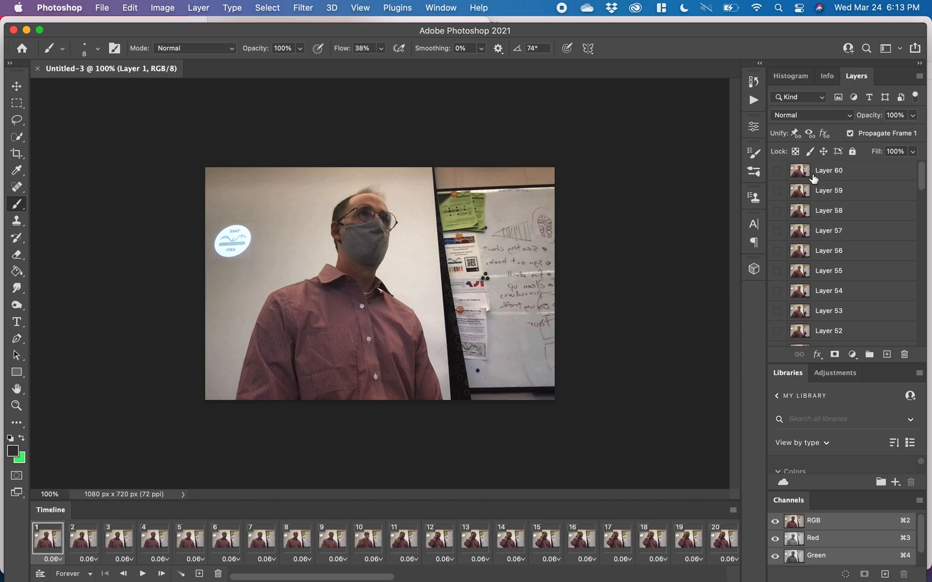
left_click(834, 173)
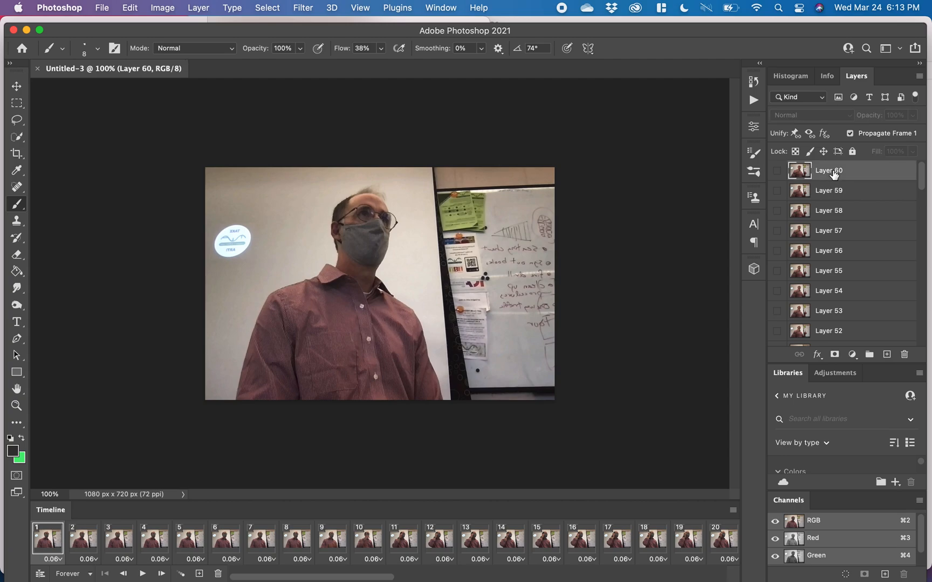
scroll(824, 265, "down", 20)
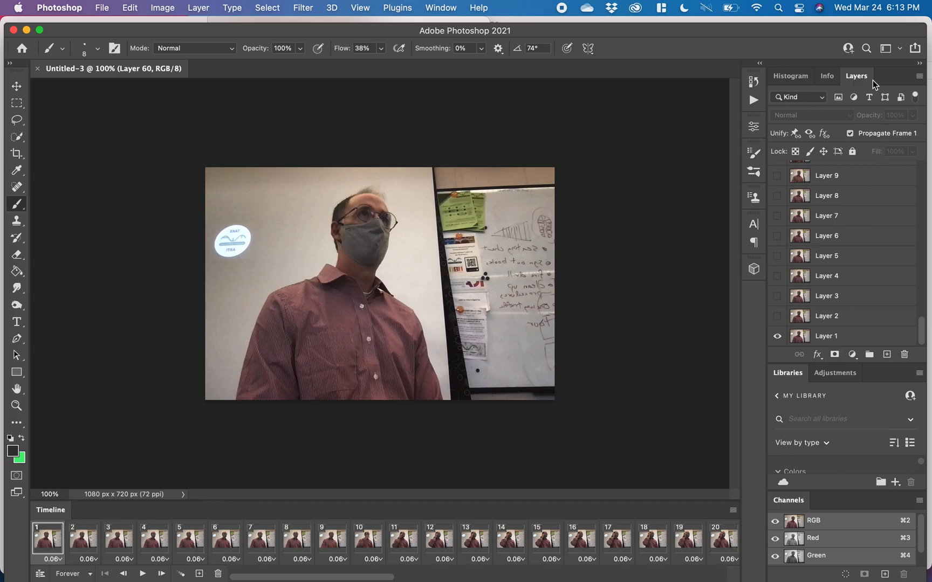
left_click(836, 338, "shift")
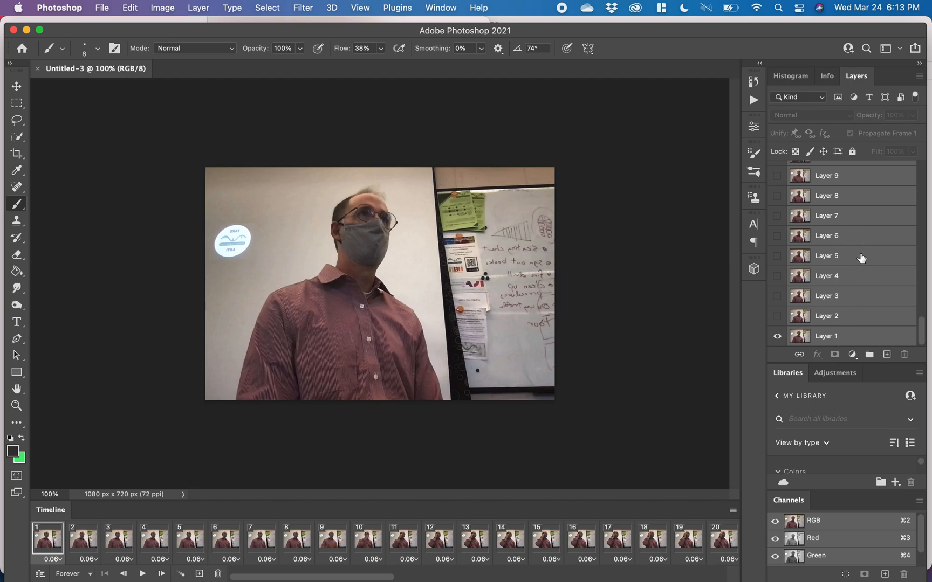
left_click(920, 78)
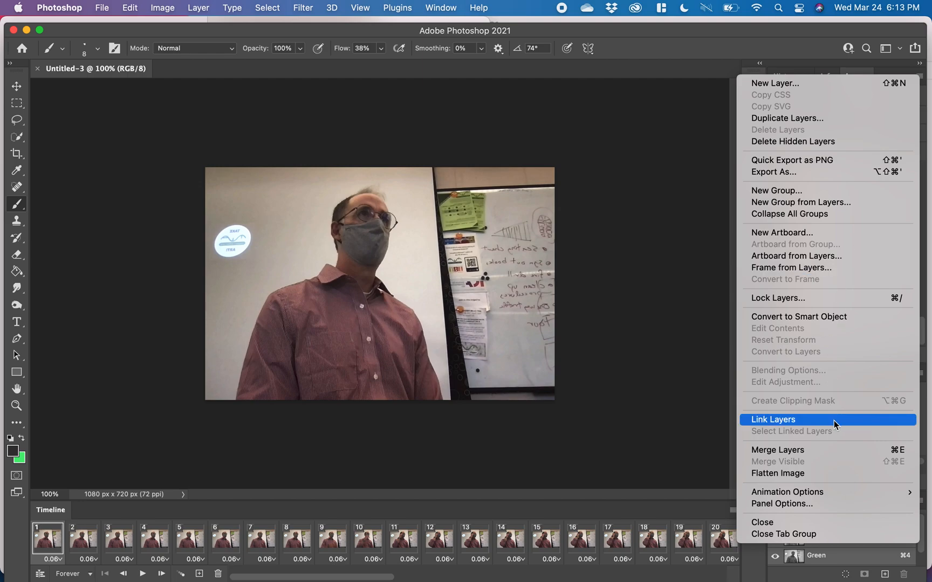
left_click(838, 203)
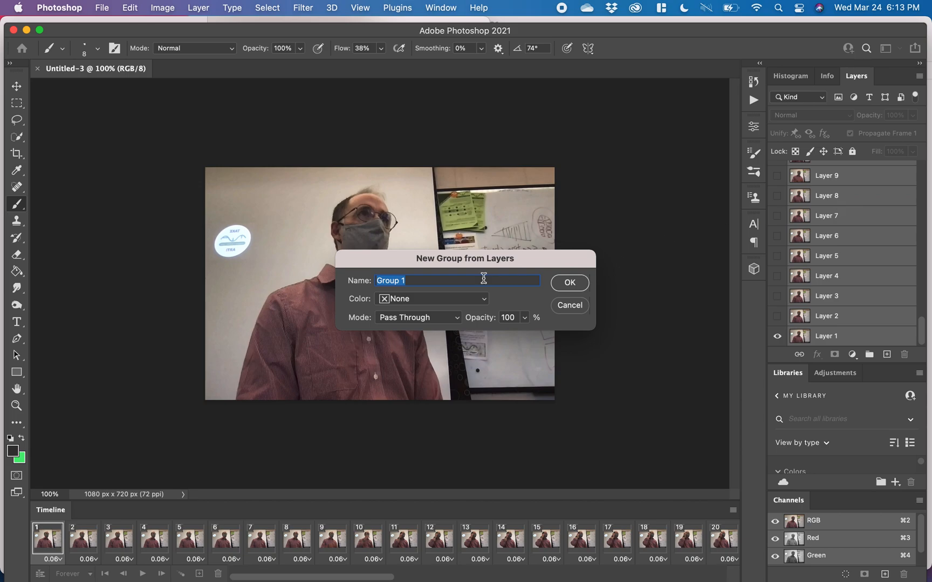
type("original")
left_click(572, 287)
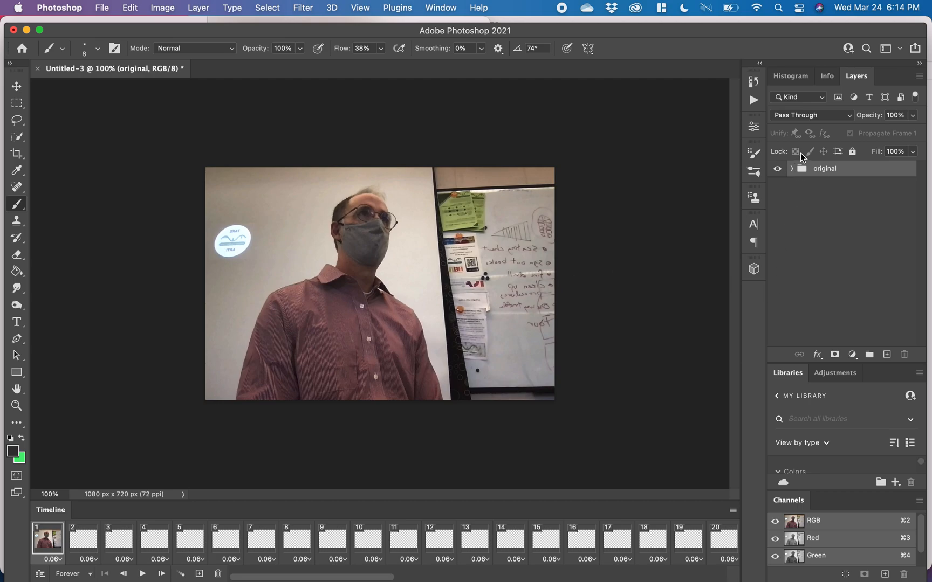
Expand the original group to view the layers inside and collapse it again.
left_click(791, 172)
left_click(791, 170)
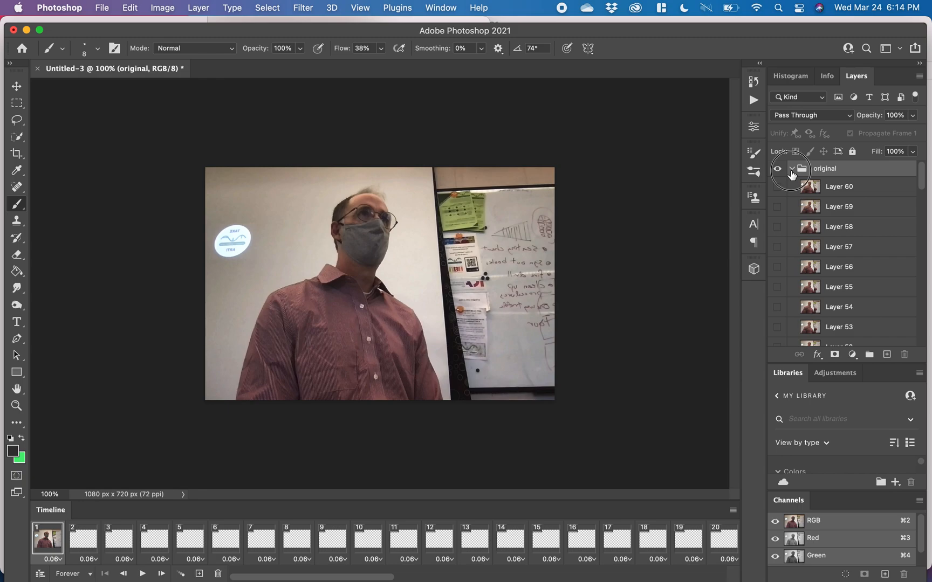
left_click(791, 170)
left_click(792, 170)
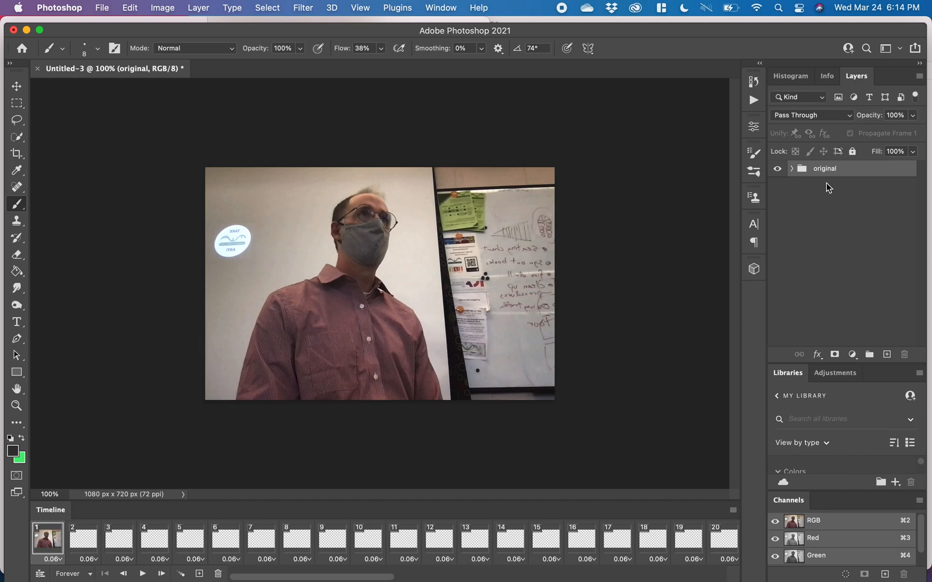
Create a new layer group above the original group and name it "drawing".
left_click(870, 357)
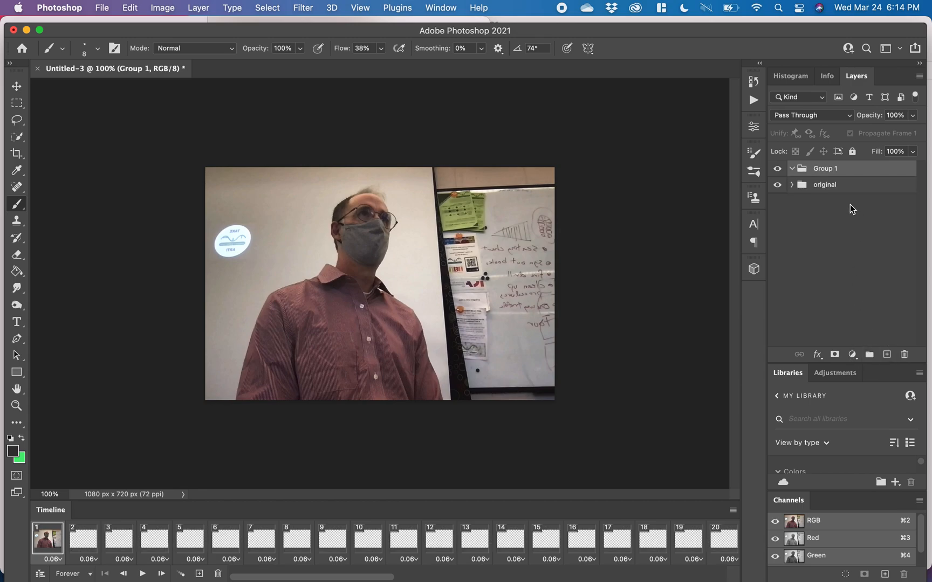
double_click(825, 169)
type("drawing")
key("Return")
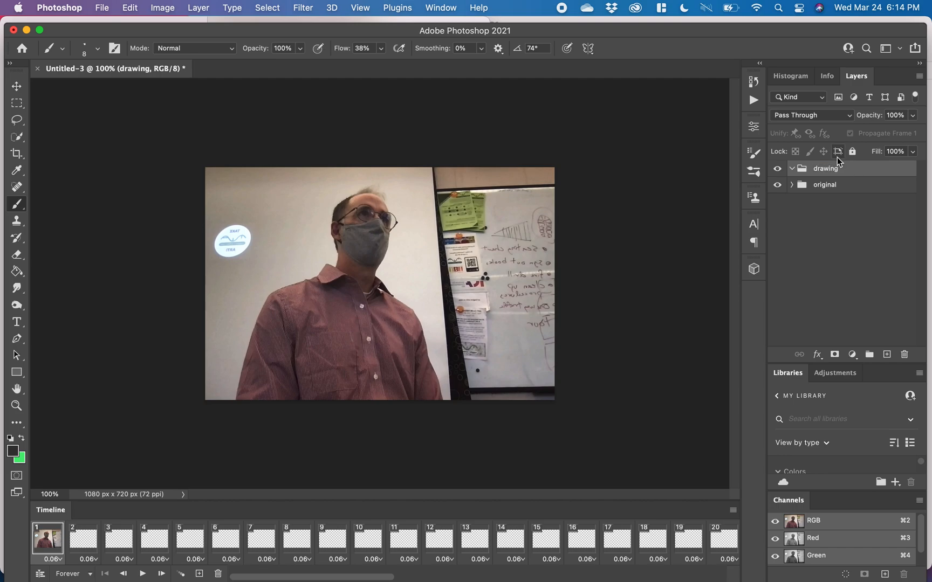
Add a new layer named "background" and place it below the original group, outside both groups.
left_click(887, 356)
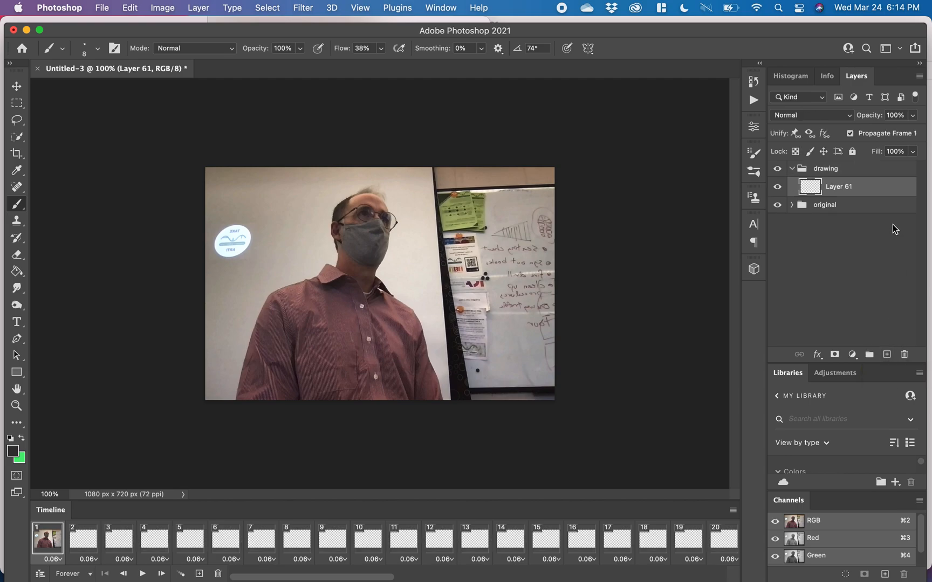
double_click(841, 186)
type("background")
key("Return")
left_click_drag(843, 186, 831, 224)
key("super+z")
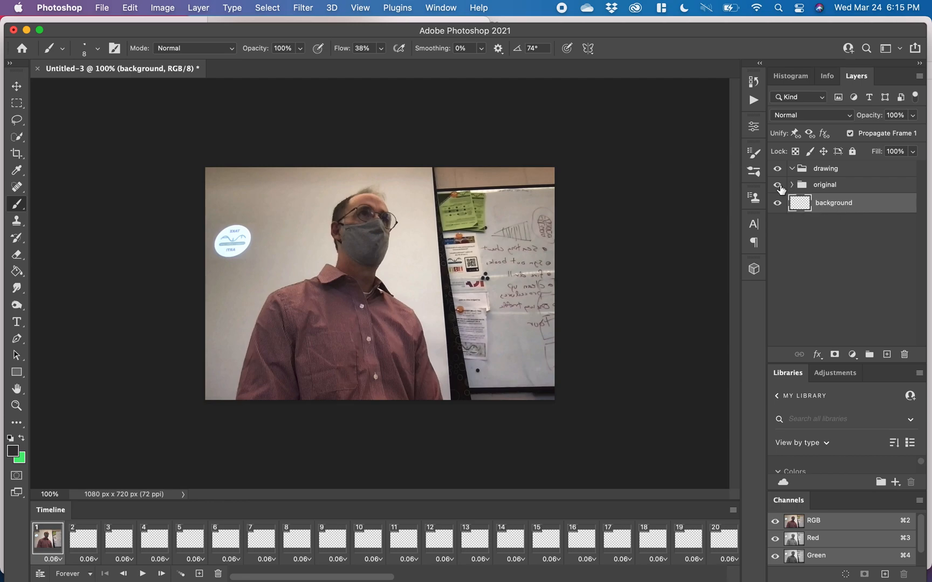
Hide the original and drawing groups so only the background layer is shown.
left_click_drag(777, 186, 777, 168)
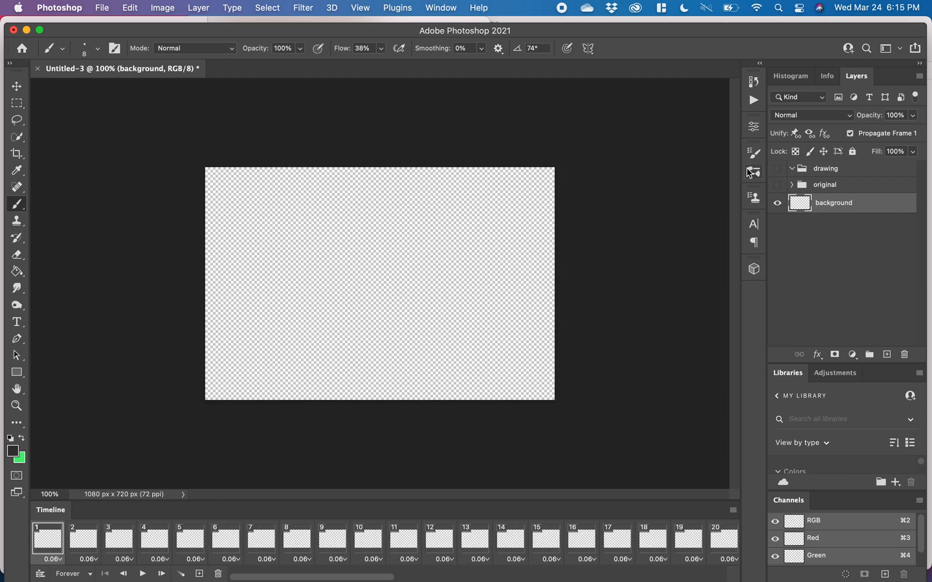
scroll(415, 280, "up", 5)
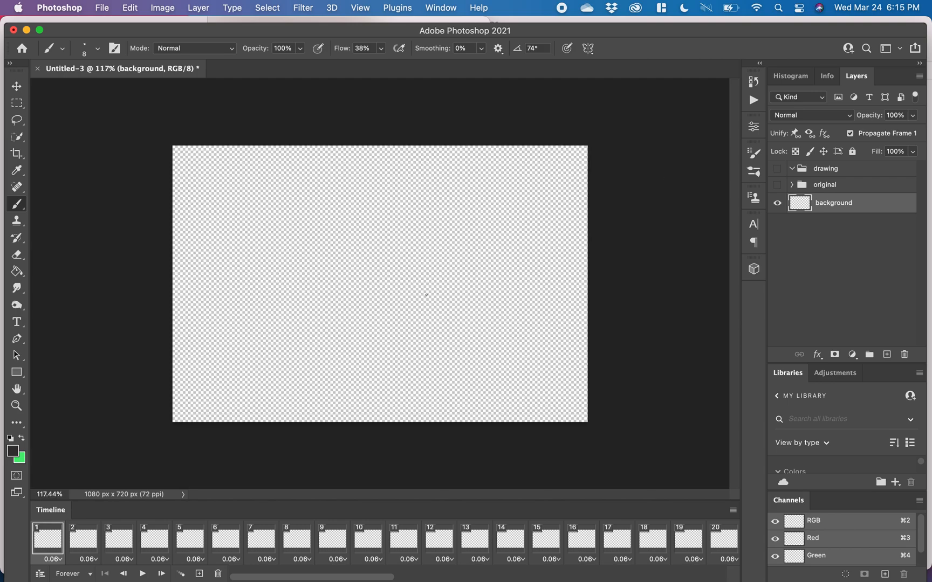
scroll(432, 301, "up", 4)
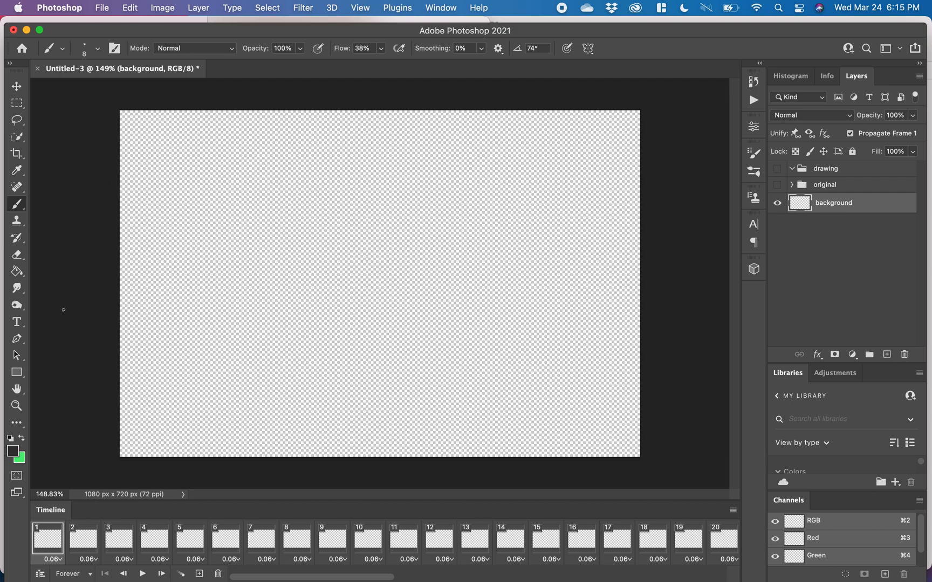
Reset the foreground and background colors to default and fill the background layer with white at 100% opacity, Normal mode.
left_click(10, 439)
left_click(131, 11)
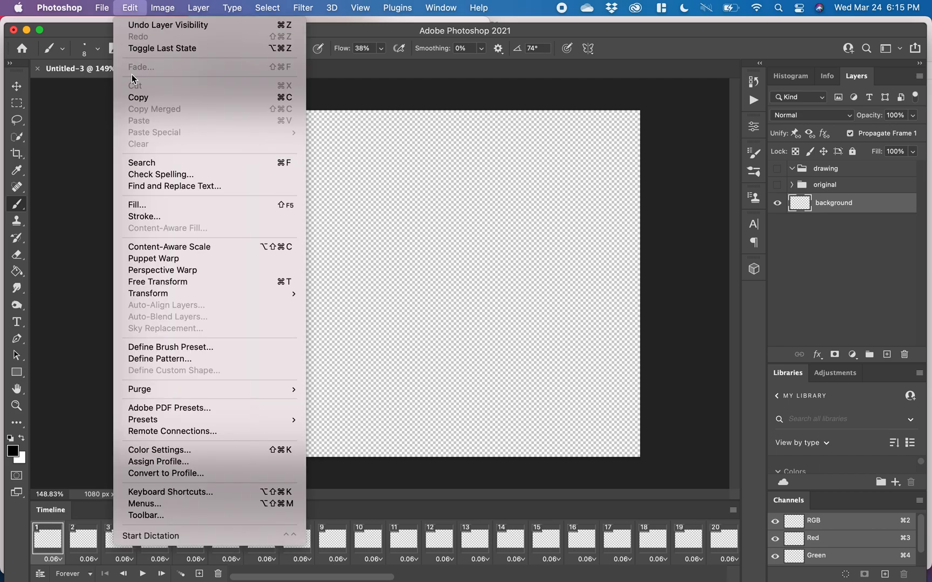
left_click(142, 206)
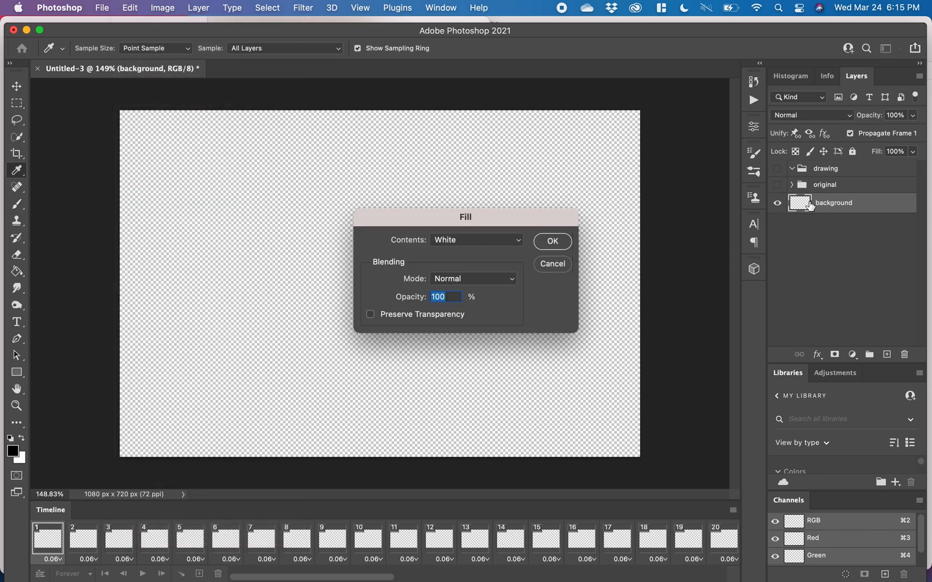
left_click(552, 244)
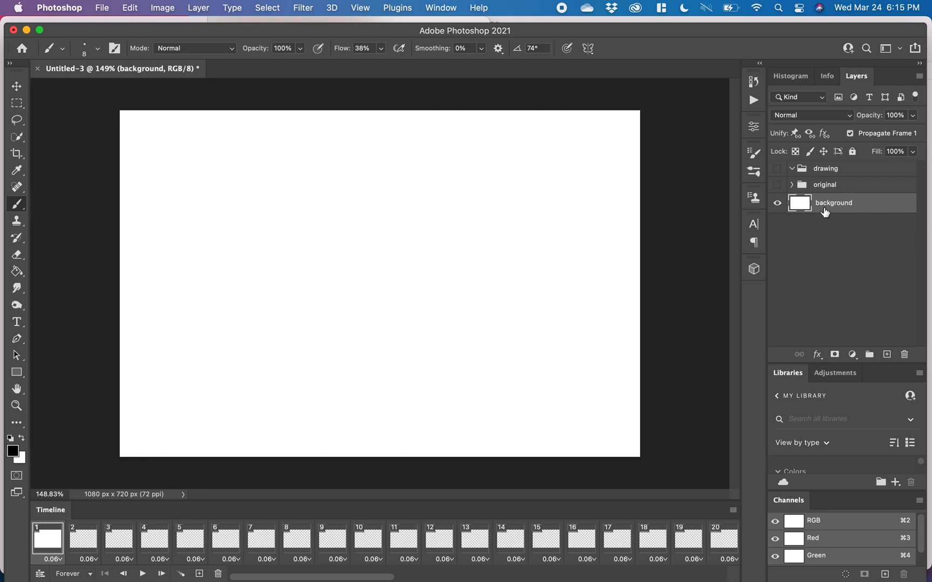
Make the original and drawing groups visible again, then expand and collapse the original group to check its frame layers.
left_click(777, 184)
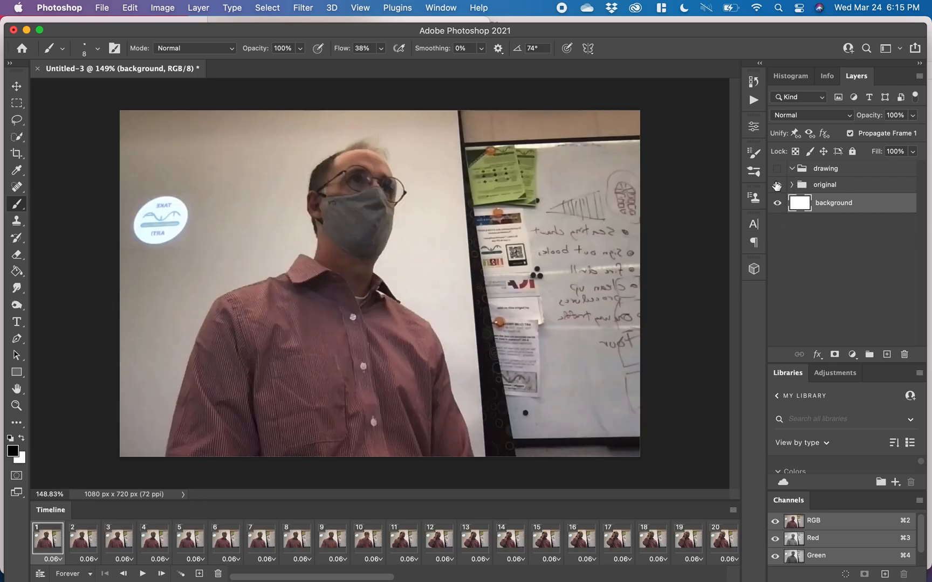
left_click(776, 171)
left_click(792, 185)
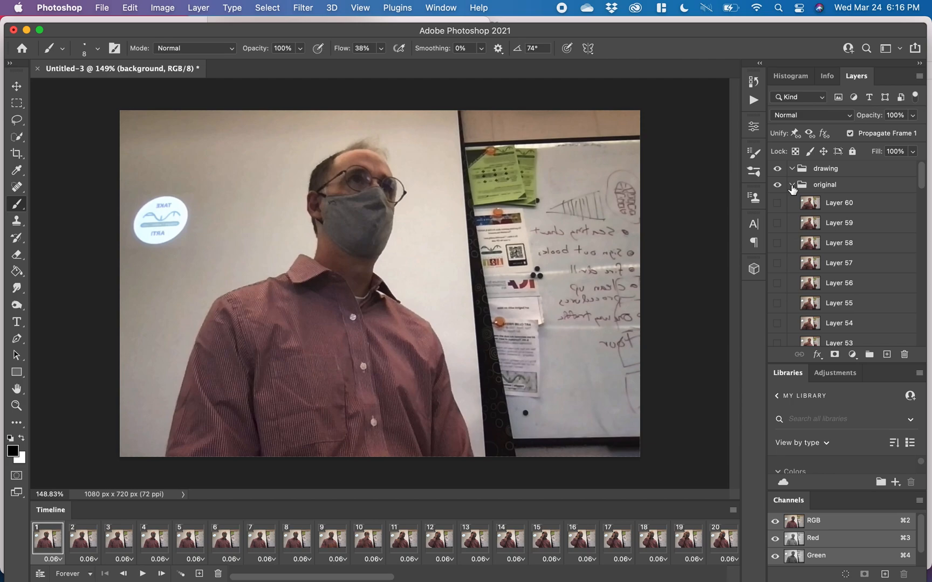
left_click(791, 185)
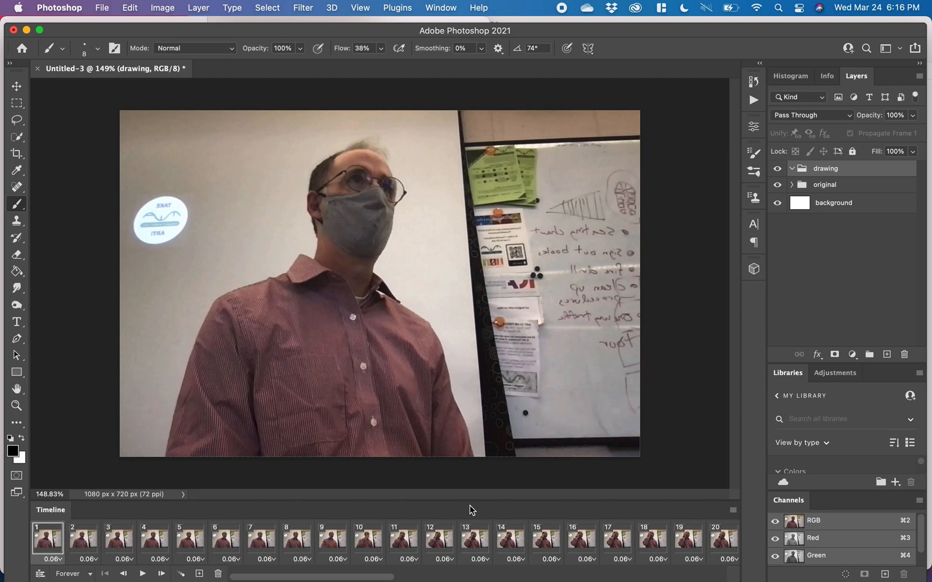
Make sure the timeline's New Layers Visible in All Frames option is turned off.
left_click(733, 511)
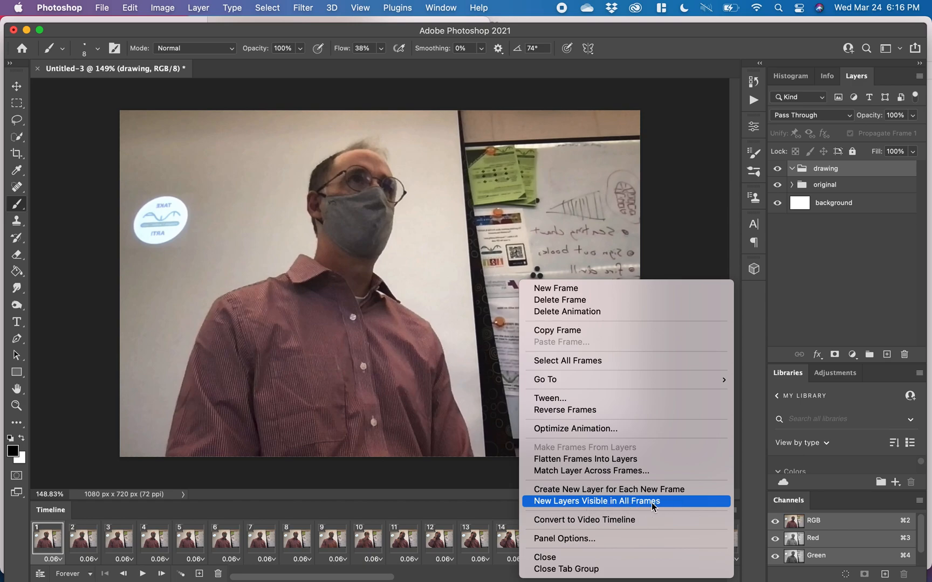
left_click(641, 505)
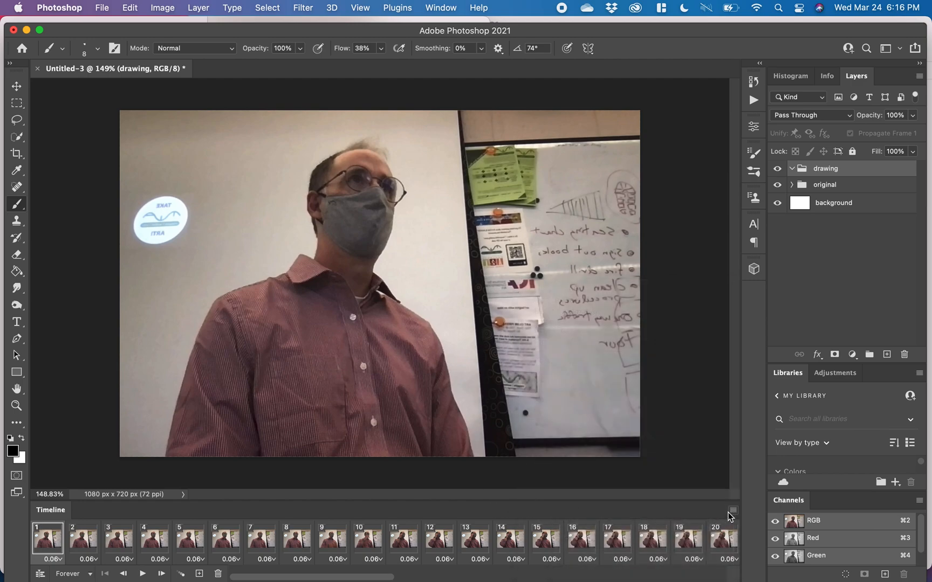
left_click(732, 511)
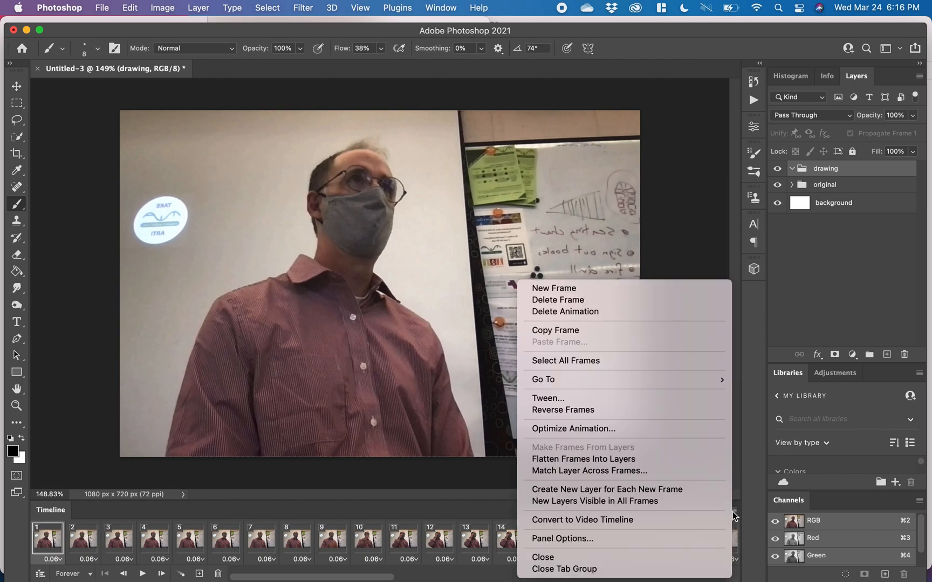
left_click(732, 511)
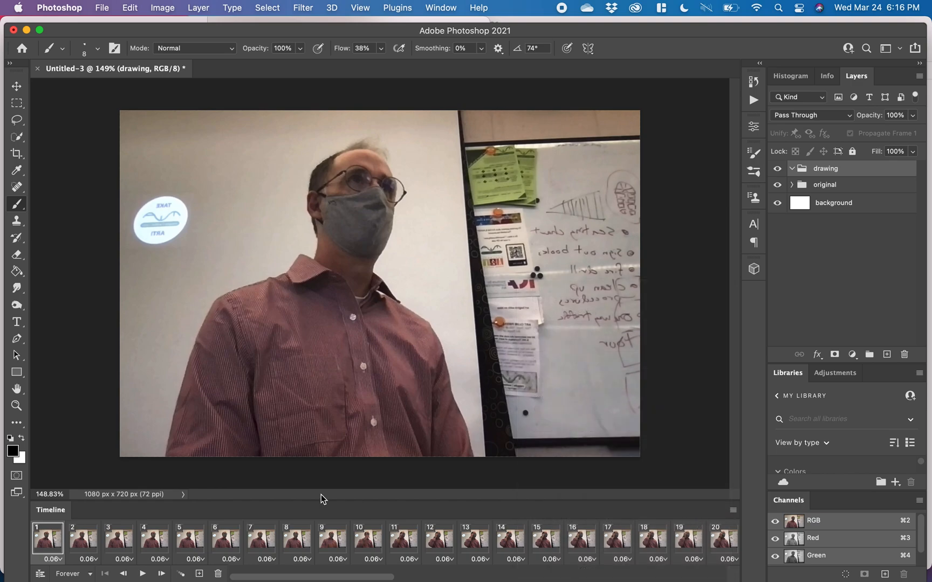
left_click(733, 510)
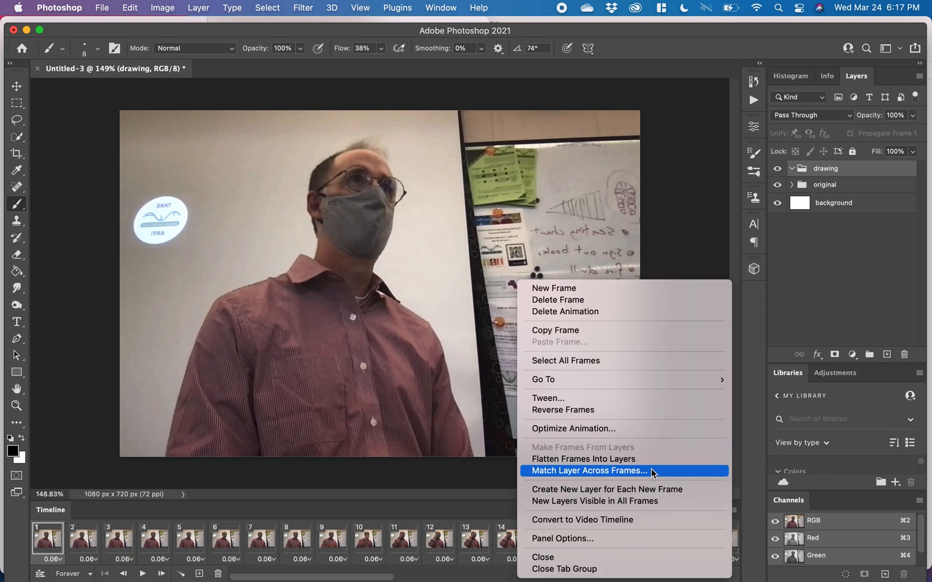
left_click(643, 502)
left_click(733, 511)
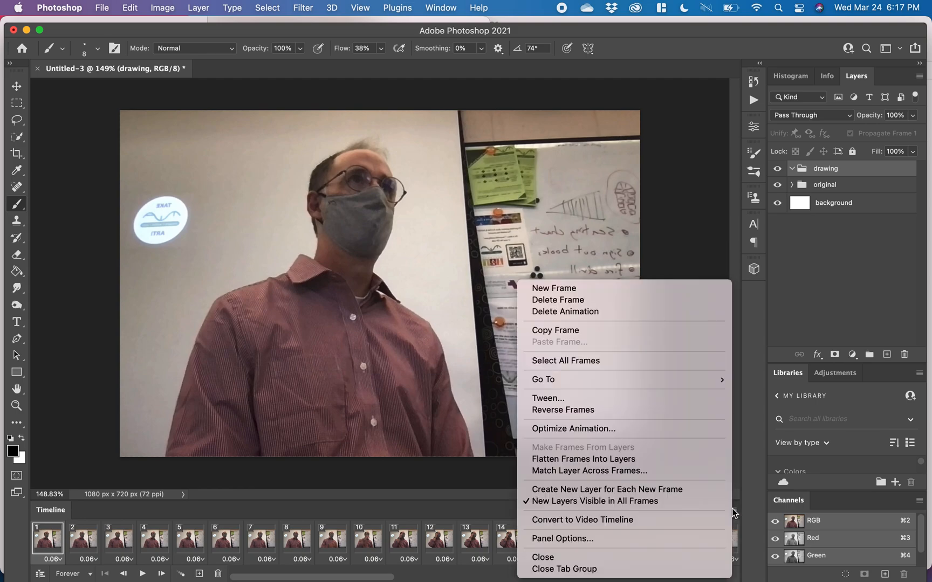
left_click(678, 504)
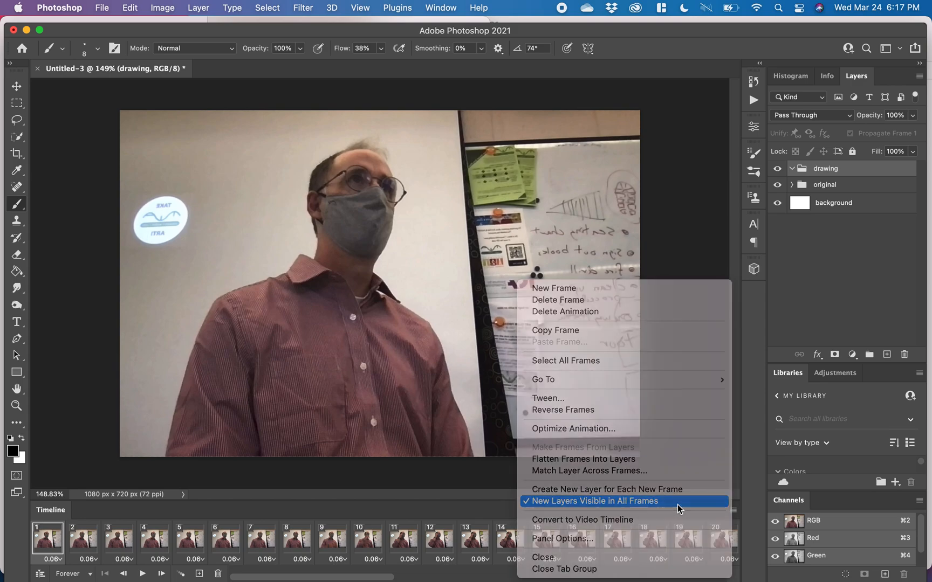
left_click(733, 512)
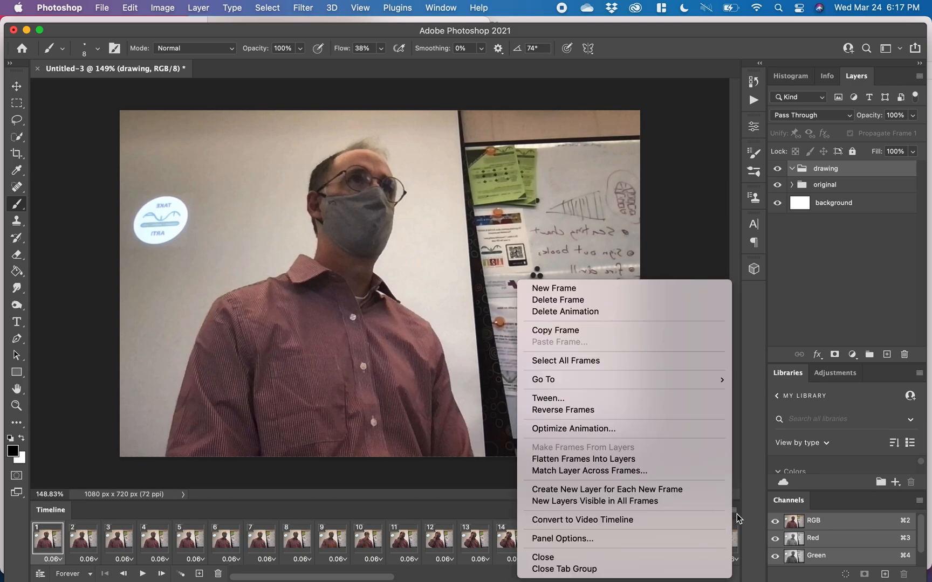
left_click(738, 518)
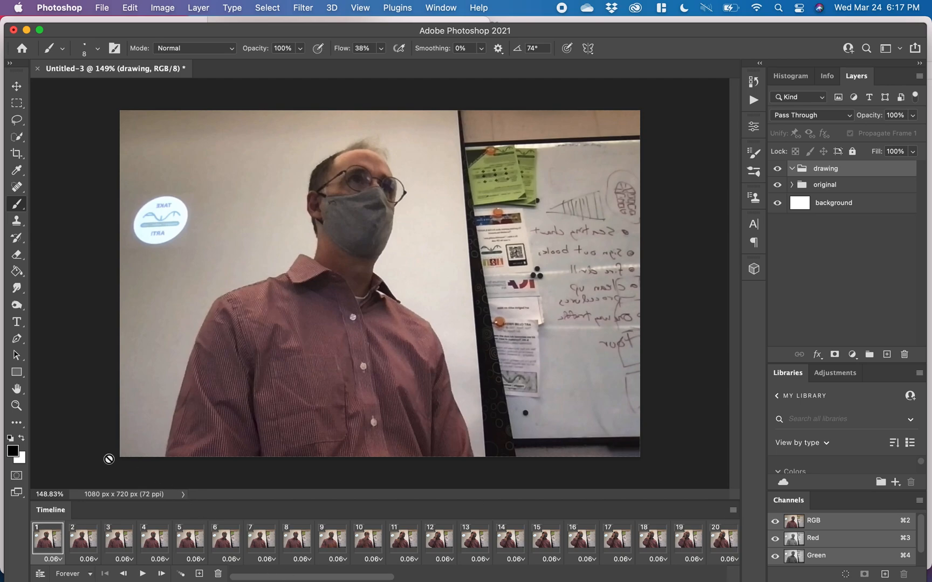
Add a new layer for frame 1 inside the drawing group, check that it is nested there, and select it.
left_click(50, 542)
left_click(887, 355)
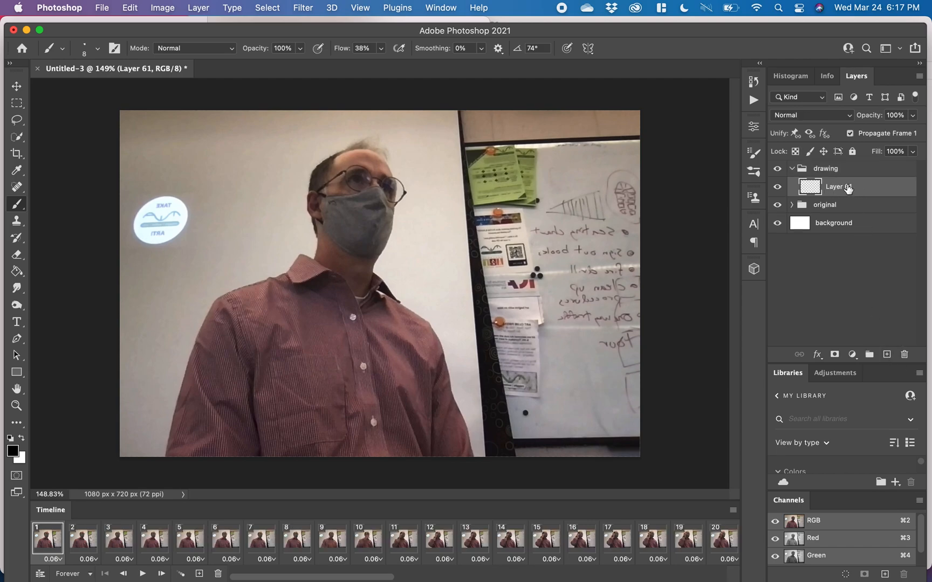
left_click(792, 169)
left_click(793, 170)
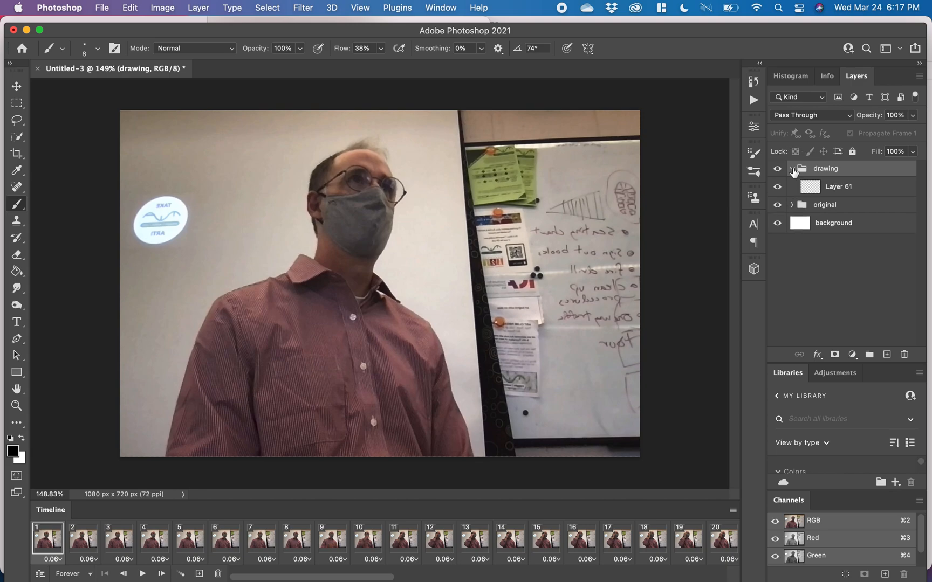
left_click(792, 170)
left_click(792, 170)
left_click(792, 169)
left_click(792, 169)
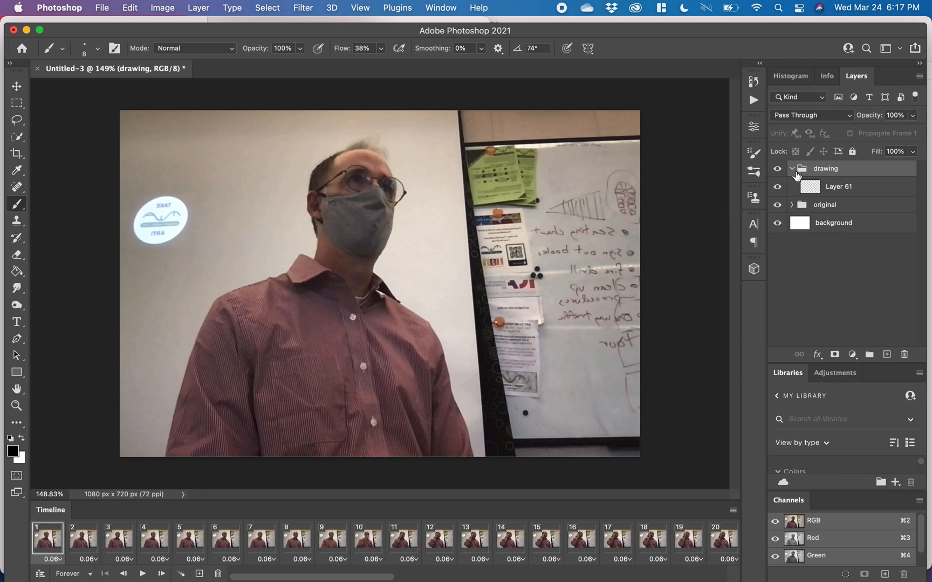
left_click(837, 190)
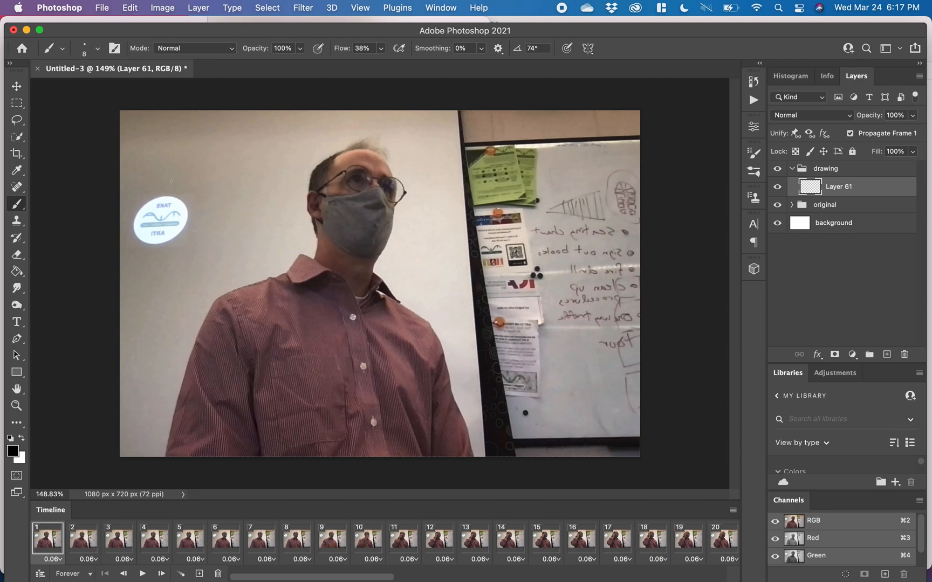
Save the document in Photoshop format with layers as "movement telephone short2.psd" in the Downloads folder.
left_click(104, 8)
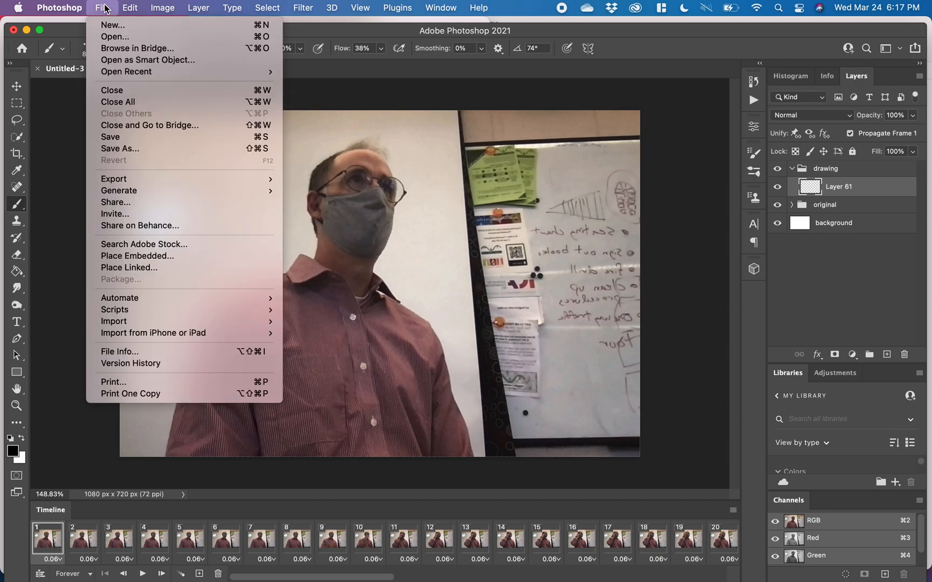
left_click(103, 153)
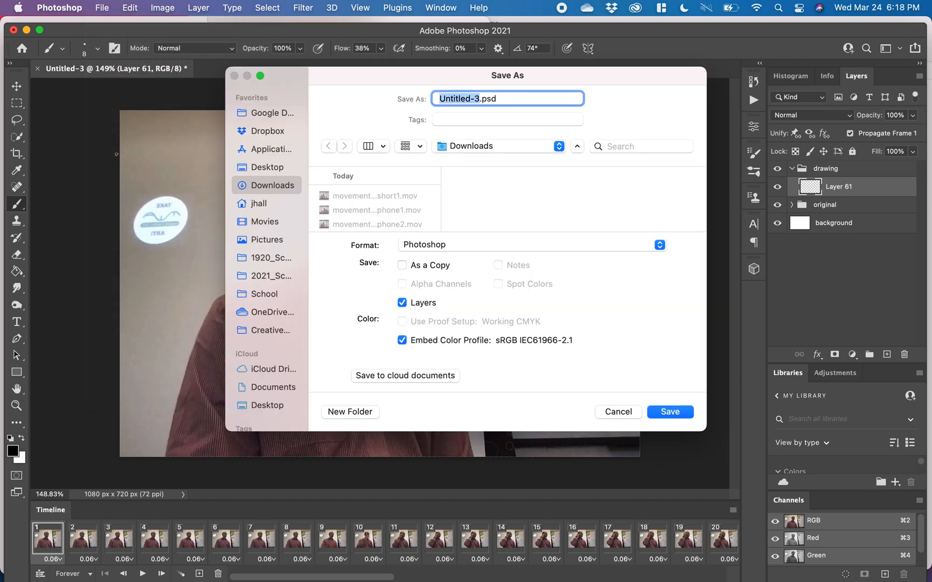
type("movement")
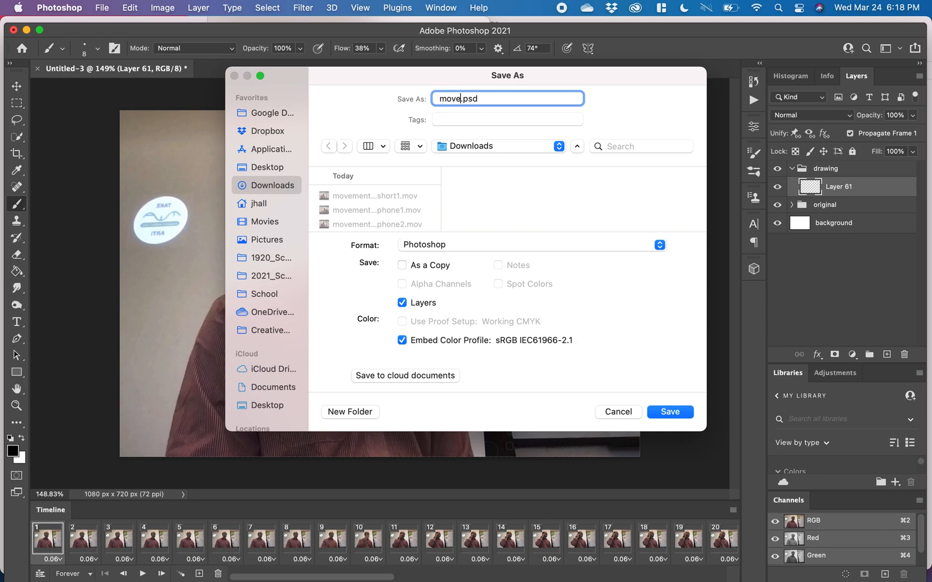
key("BackSpace")
type("tra")
key("BackSpace")
key("BackSpace")
key("BackSpace")
type("telephone short2")
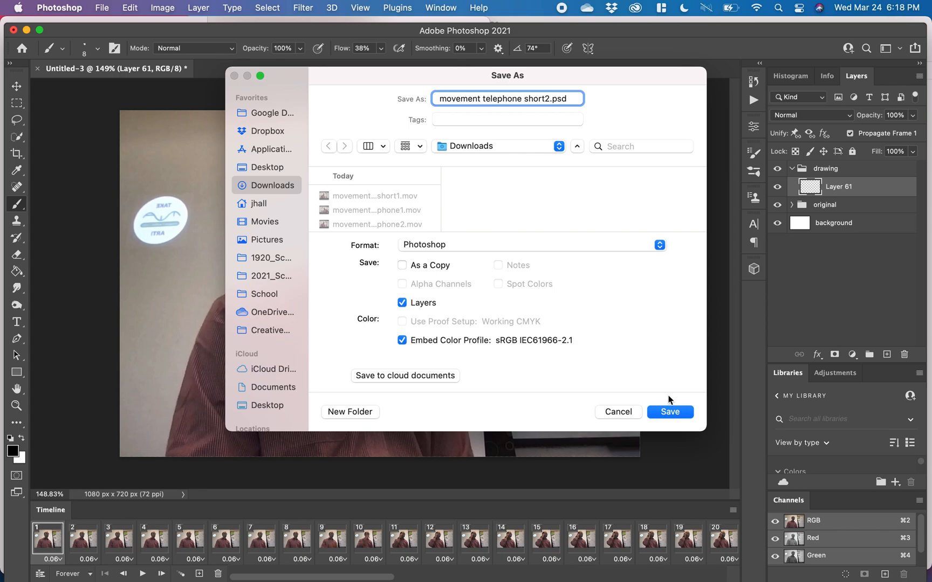
left_click(672, 416)
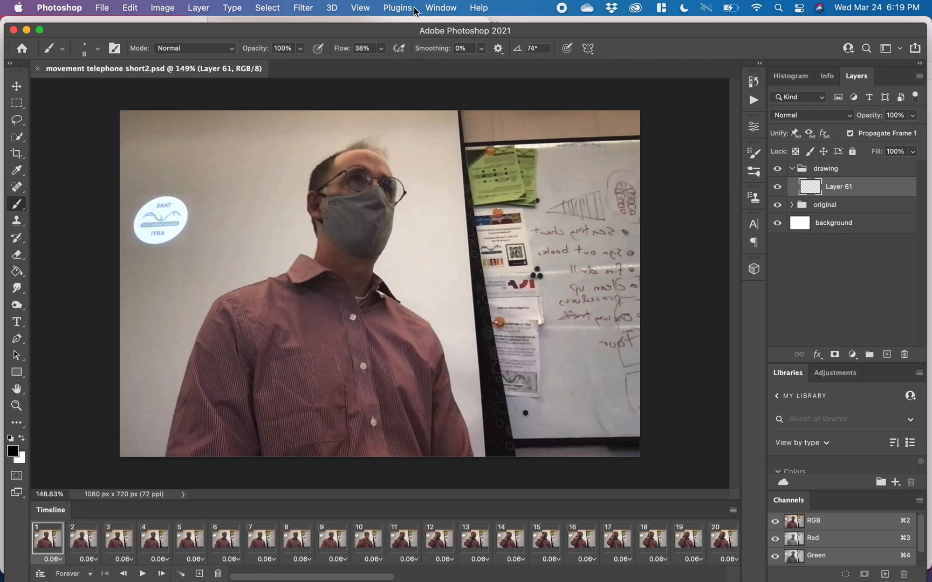
Display the color swatches and detach them so they float over the upper part of the canvas.
left_click(437, 7)
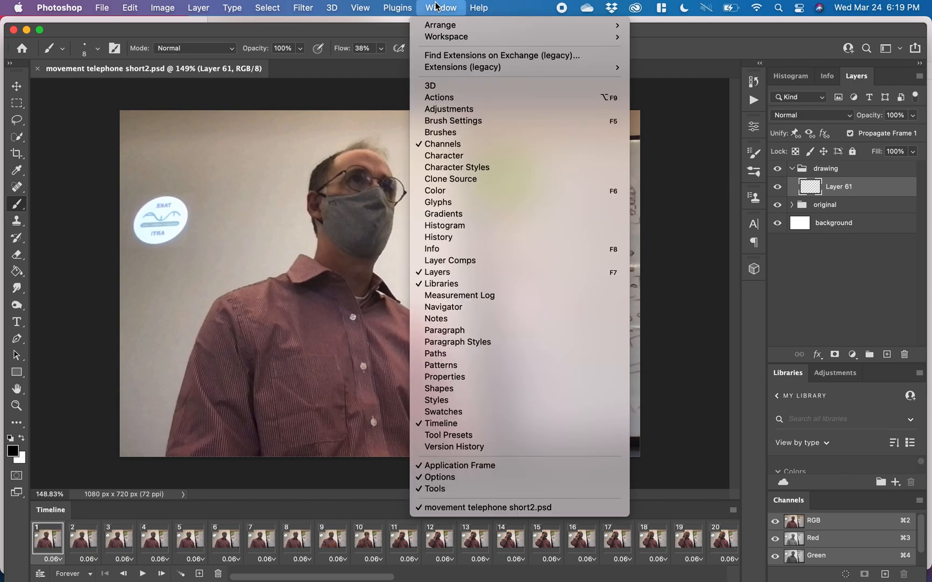
left_click(454, 413)
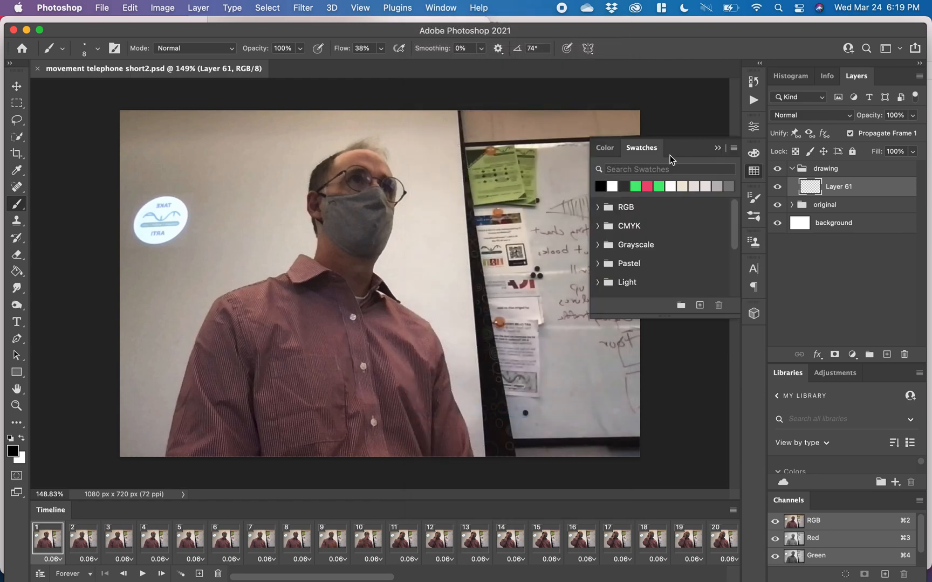
left_click_drag(682, 149, 684, 80)
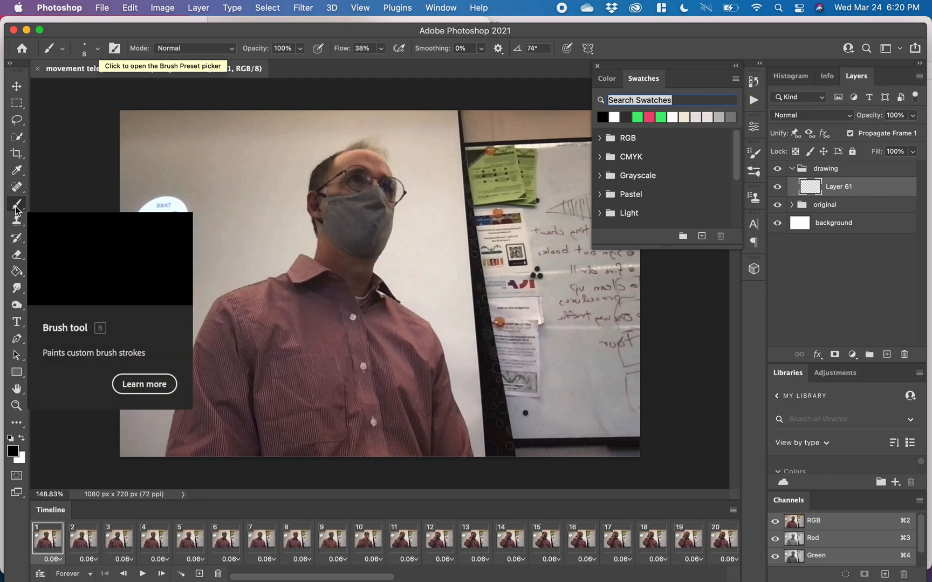
Look through the brush presets and collapse the General, Dry Media and Wet Media brush groups.
left_click(98, 49)
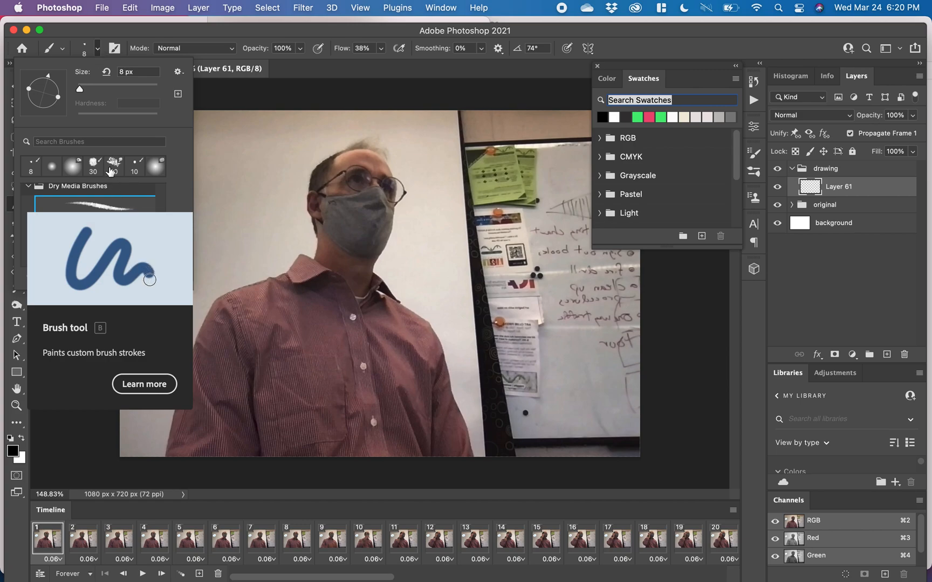
left_click(32, 188)
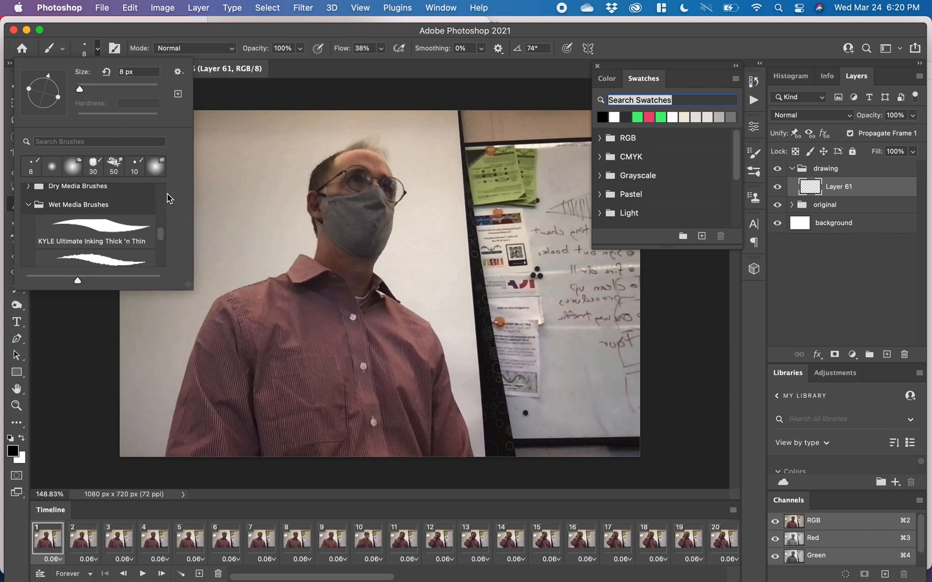
scroll(80, 224, "up", 5)
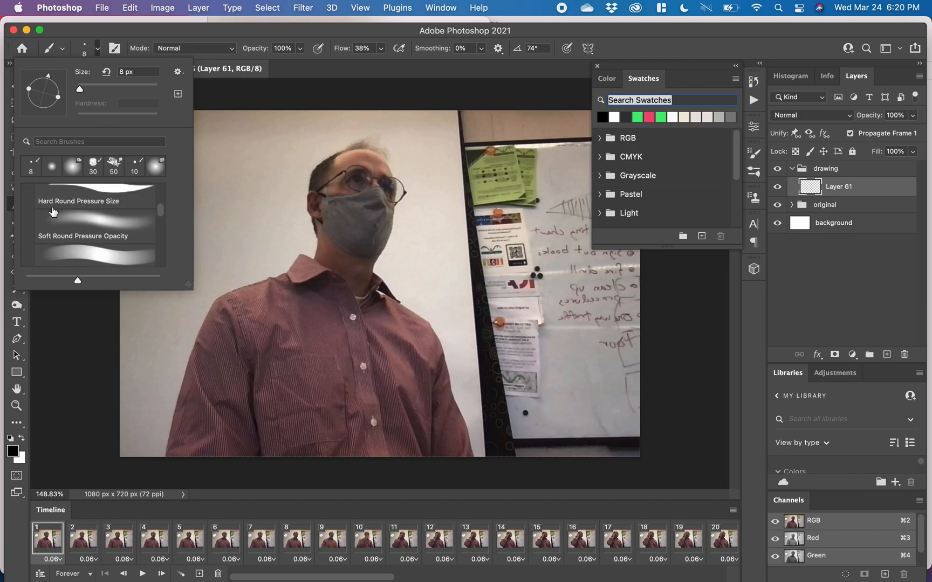
scroll(53, 211, "down", 5)
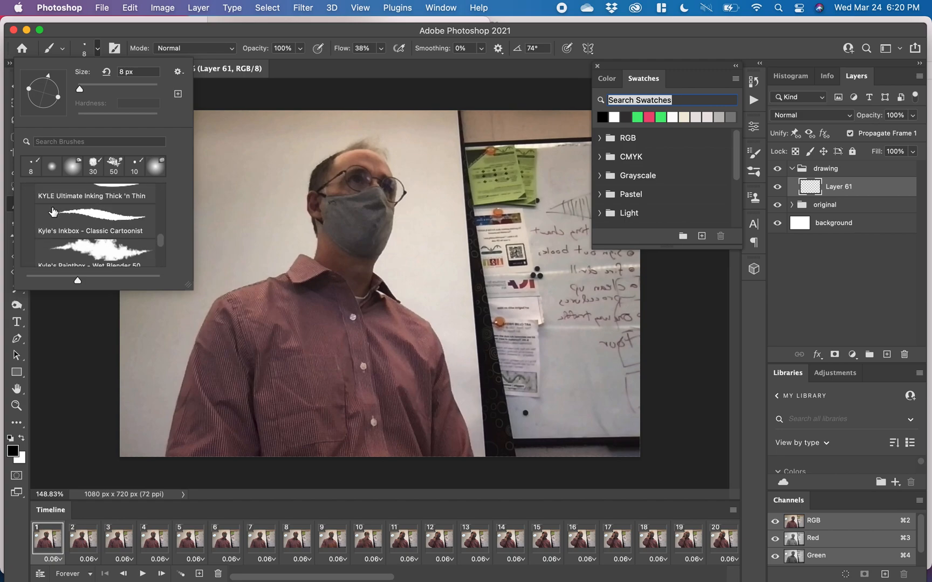
left_click(27, 193)
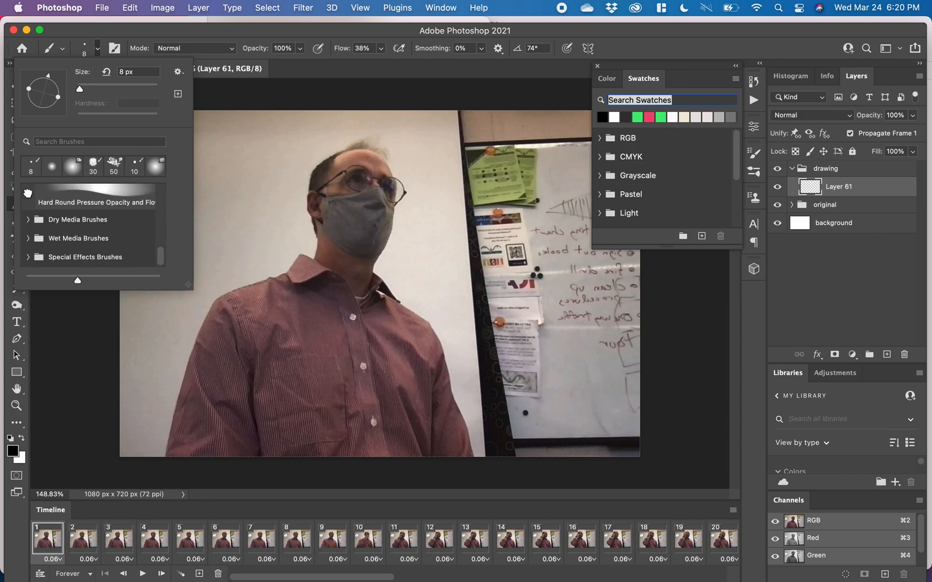
scroll(51, 233, "up", 2)
scroll(51, 233, "up", 5)
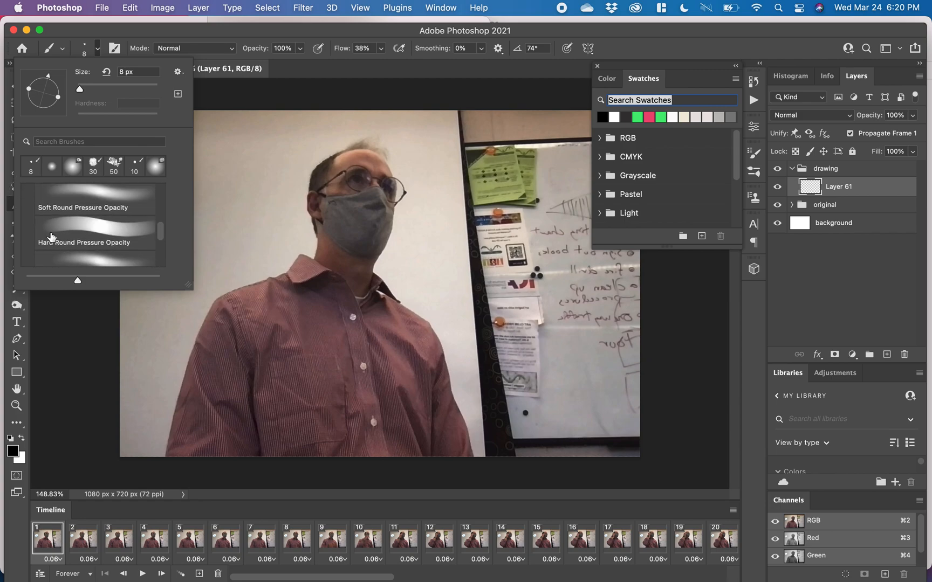
left_click(29, 193)
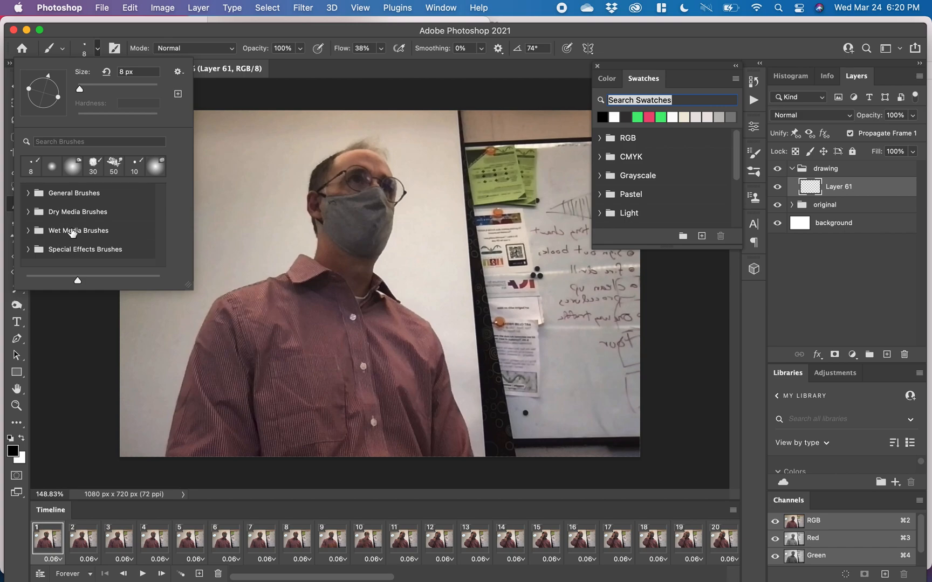
left_click(28, 194)
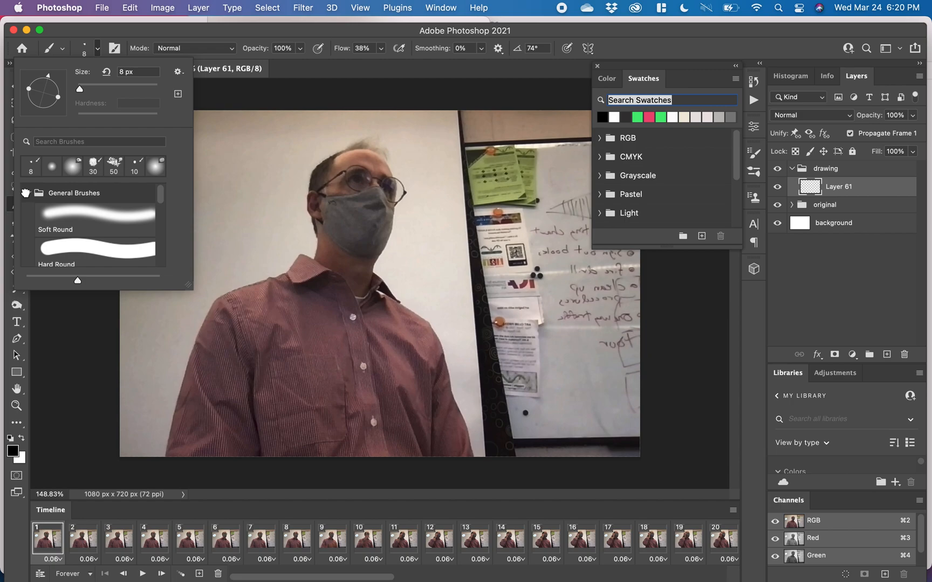
left_click(29, 193)
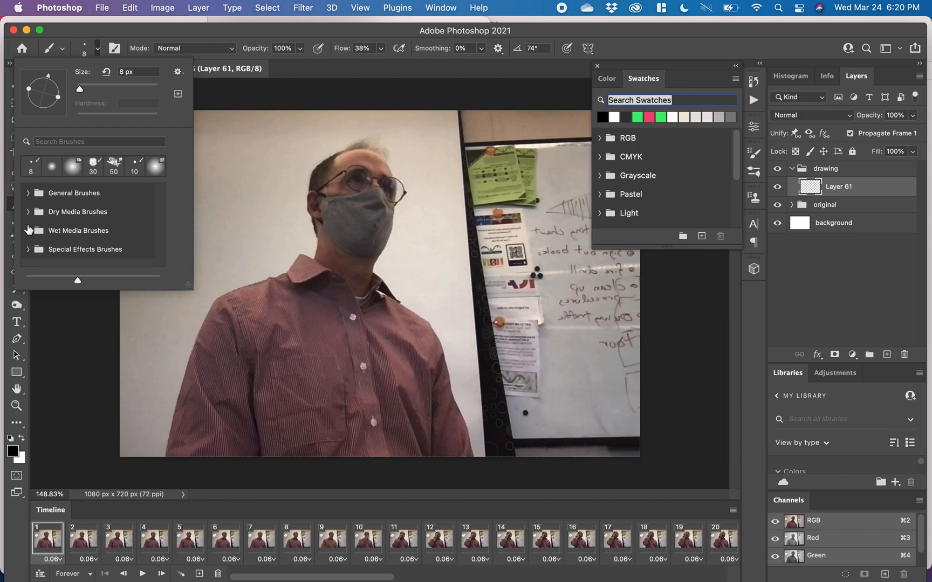
Choose the Kyle's Drawing Box - Happy HB brush at 10 px from the Dry Media Brushes group.
left_click(28, 212)
scroll(61, 238, "down", 2)
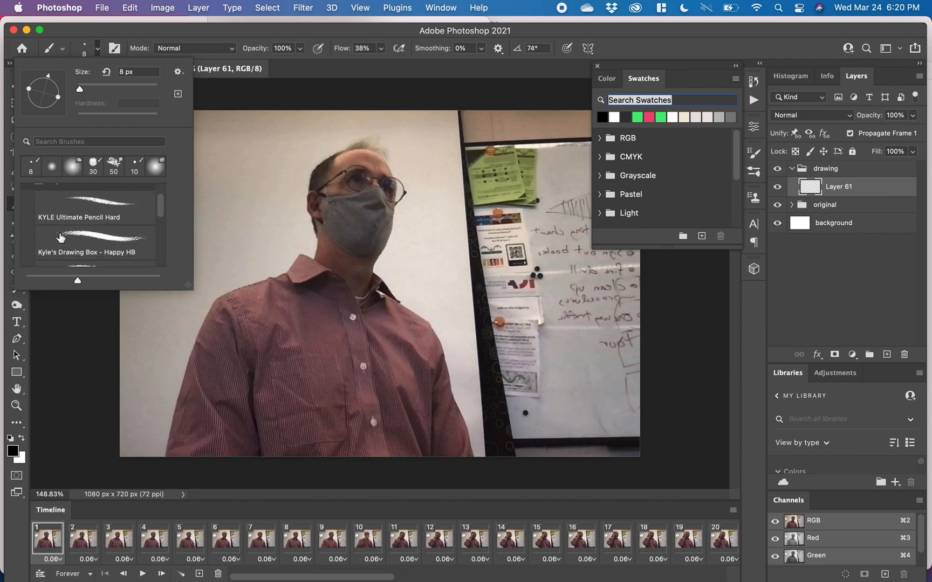
left_click(100, 246)
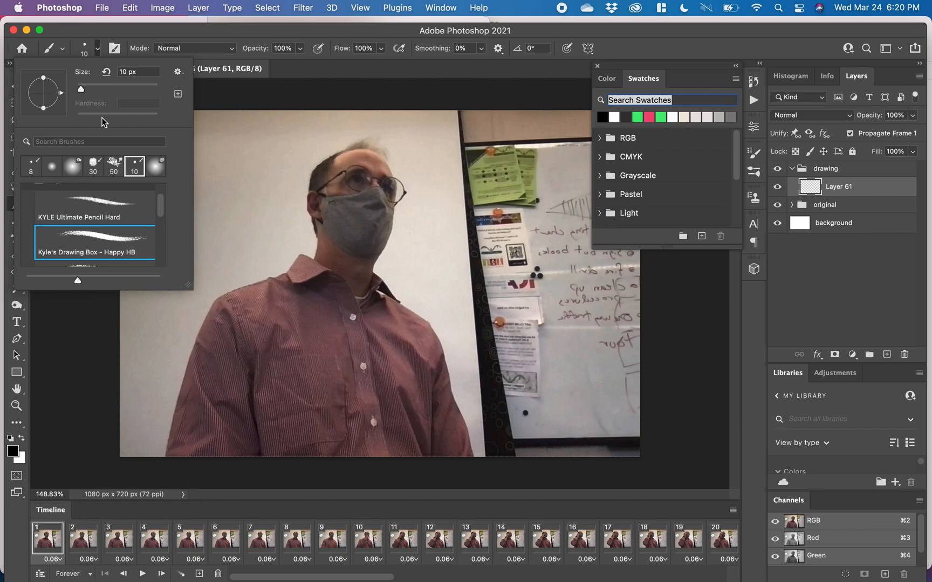
left_click(98, 52)
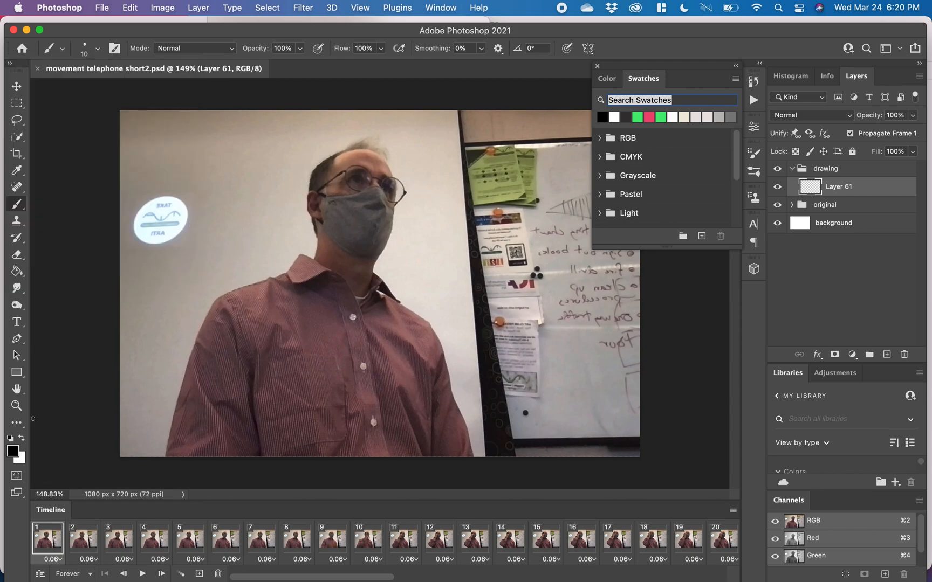
Trace the man's shirt on frame 1 in dark gray, including the collar, shoulders, outer arms and inner sleeve lines.
left_click(628, 116)
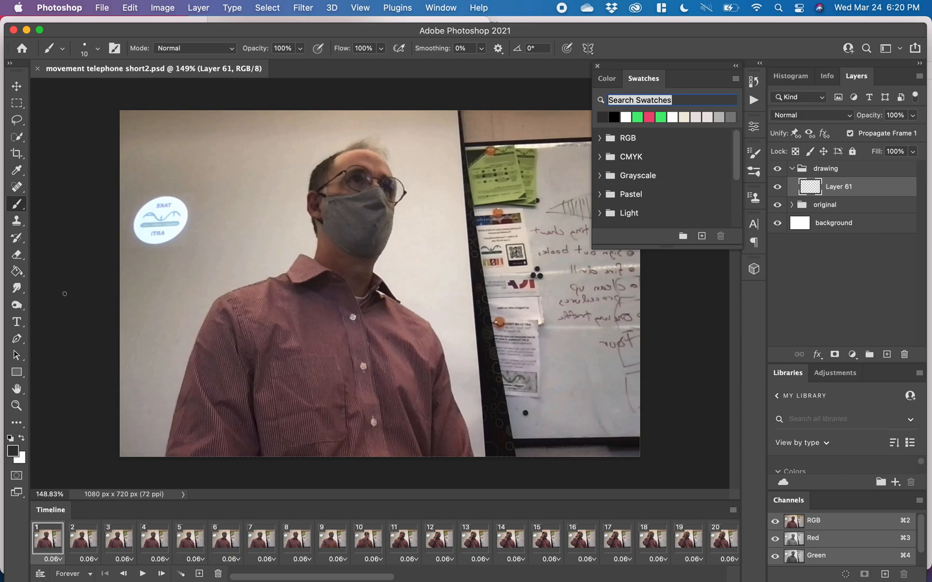
mouse_move(163, 456)
left_mouse_down()
mouse_move(215, 304)
mouse_move(283, 274)
mouse_move(292, 283)
mouse_move(332, 272)
mouse_move(344, 278)
mouse_move(365, 337)
left_mouse_up()
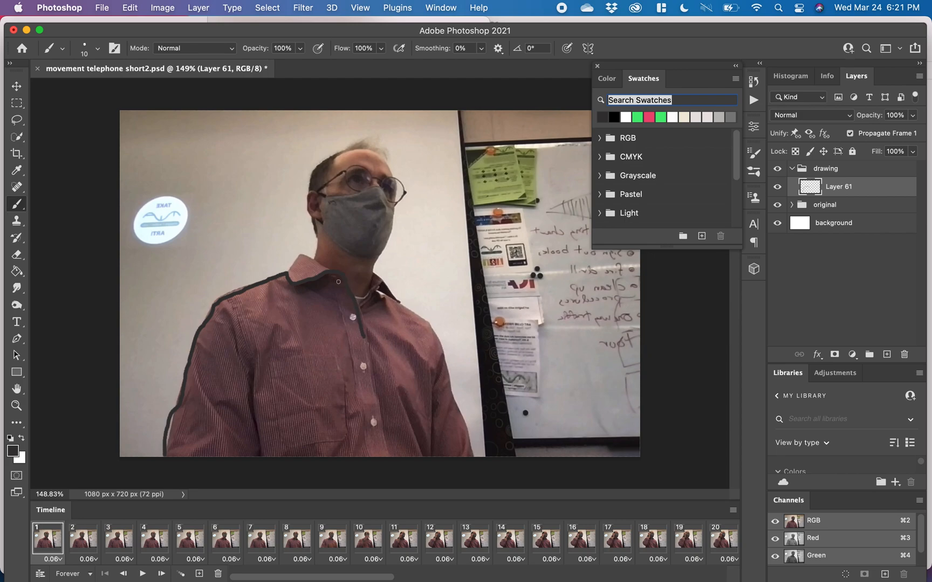
mouse_move(332, 269)
left_mouse_down()
mouse_move(301, 248)
mouse_move(285, 278)
left_mouse_up()
mouse_move(391, 295)
left_mouse_down()
mouse_move(377, 291)
mouse_move(440, 335)
mouse_move(471, 458)
left_mouse_up()
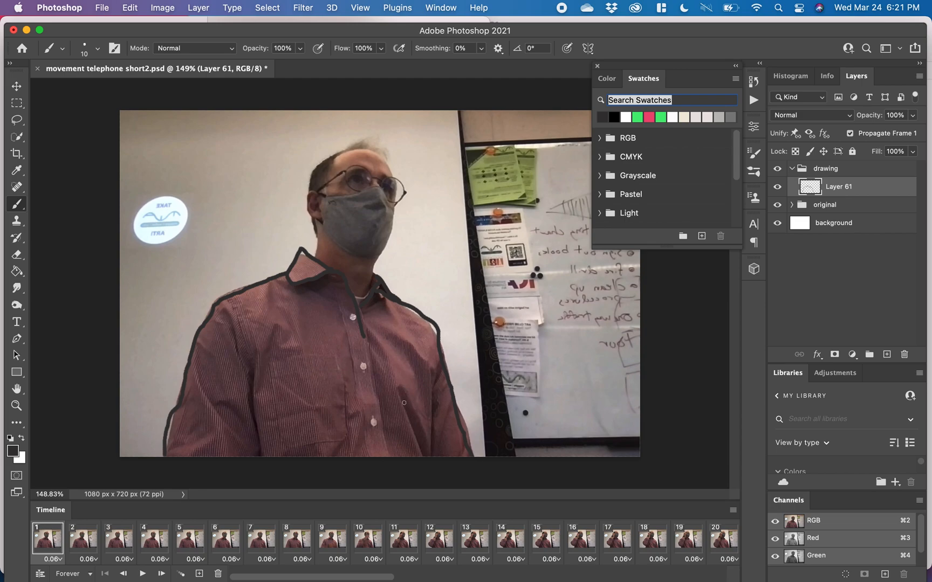
left_click_drag(434, 403, 431, 449)
left_click_drag(252, 386, 261, 454)
Trace the man's head on frame 1, including the neck, ear, hair, face edge, mask outline, eyes and eyebrow.
scroll(334, 243, "up", 5)
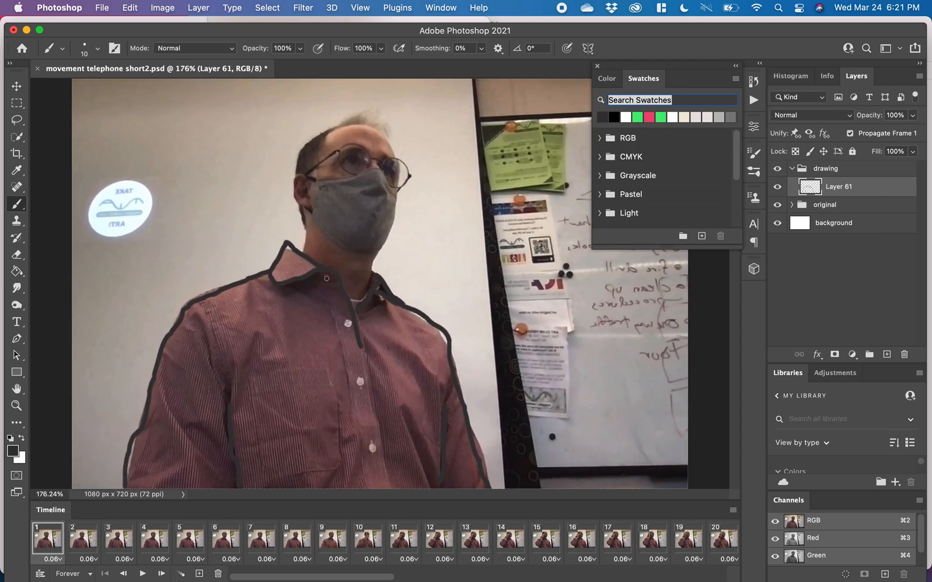
mouse_move(305, 253)
left_mouse_down()
mouse_move(307, 221)
mouse_move(292, 183)
mouse_move(296, 172)
mouse_move(307, 178)
mouse_move(294, 157)
mouse_move(383, 108)
mouse_move(370, 119)
mouse_move(396, 134)
mouse_move(392, 149)
left_mouse_up()
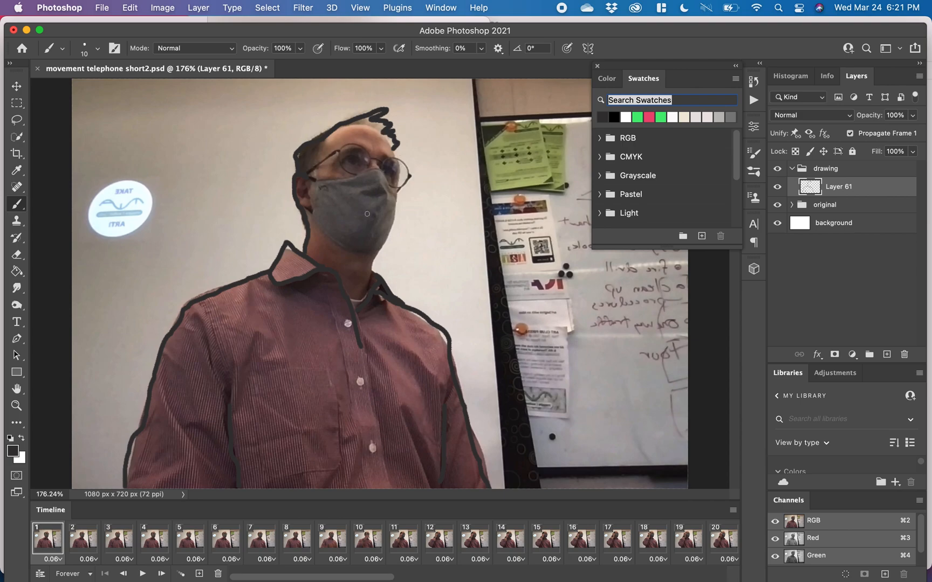
mouse_move(374, 274)
left_mouse_down()
mouse_move(396, 224)
mouse_move(402, 165)
mouse_move(361, 126)
left_mouse_up()
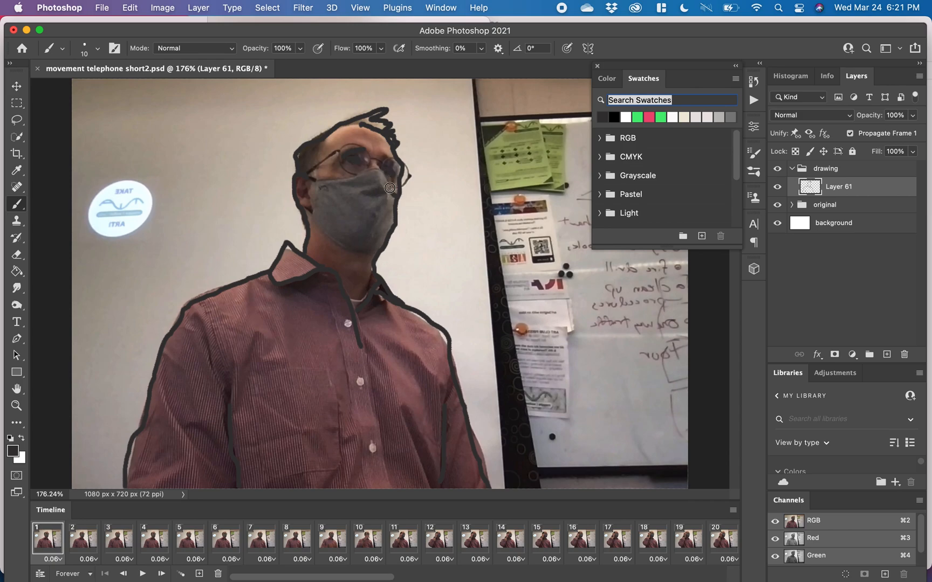
mouse_move(348, 177)
left_mouse_down()
mouse_move(311, 177)
mouse_move(310, 209)
mouse_move(342, 244)
mouse_move(382, 252)
left_mouse_up()
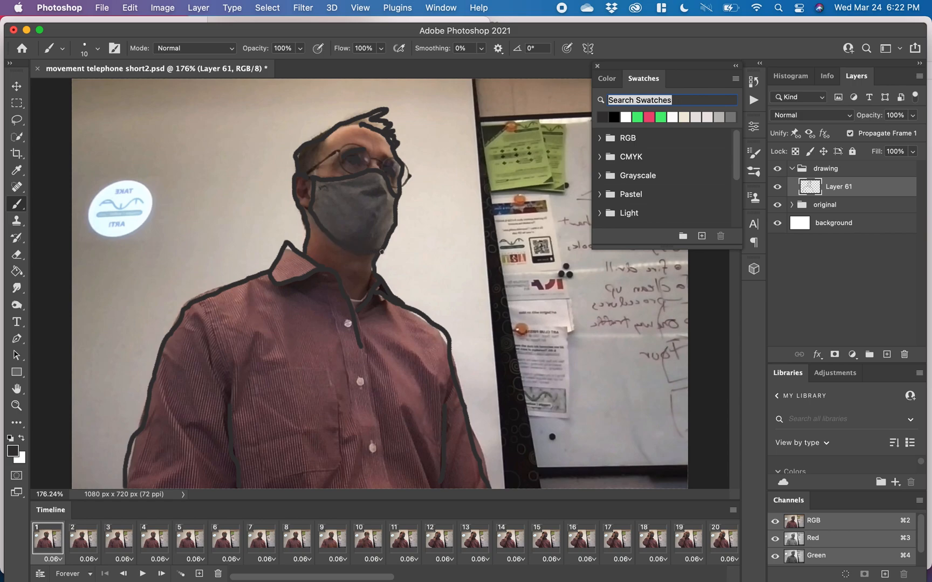
left_click_drag(362, 125, 344, 126)
Hide and show the original group twice to check the line drawing against the white background.
left_click(777, 205)
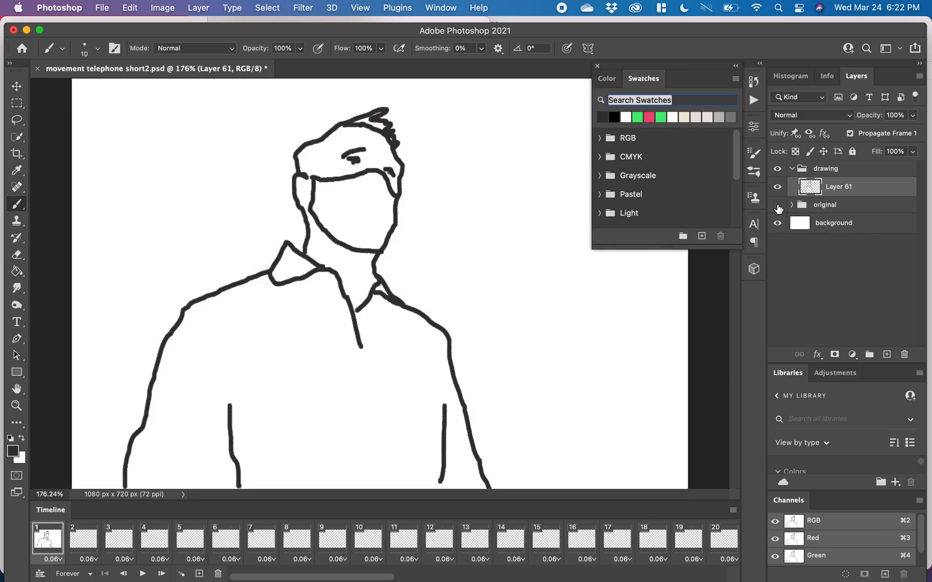
left_click(777, 204)
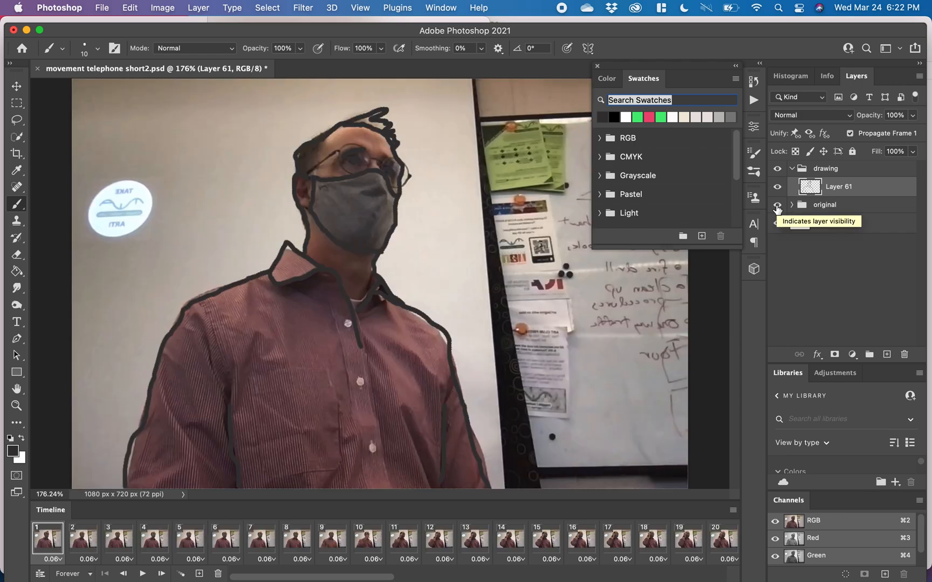
left_click(777, 205)
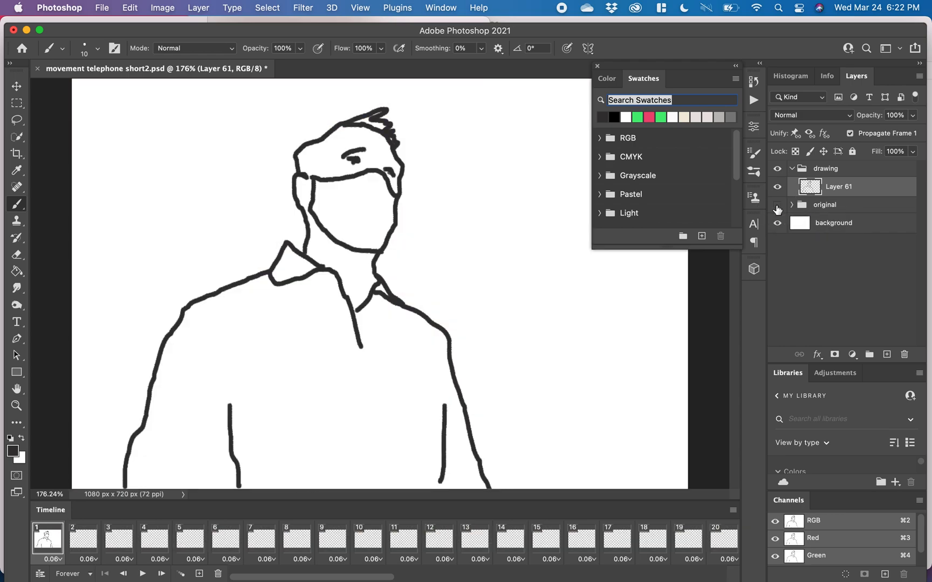
left_click(777, 210)
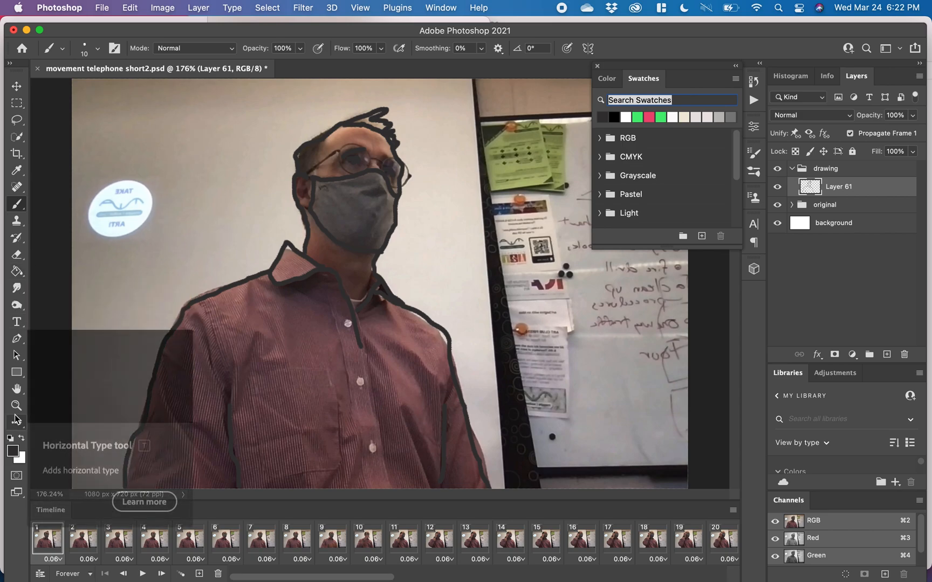
Fill the traced mask with bright green using the Paint Bucket tool.
left_click(22, 438)
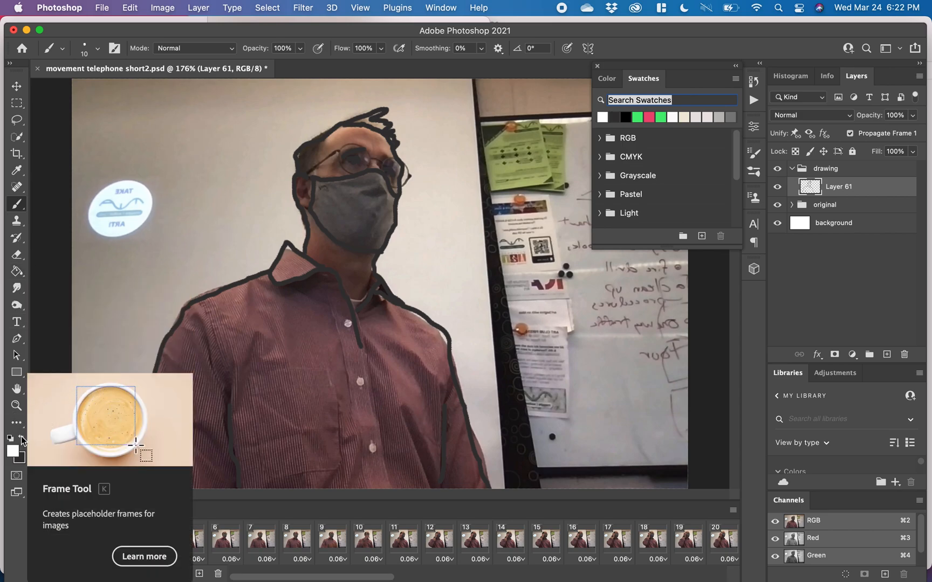
left_click(18, 273)
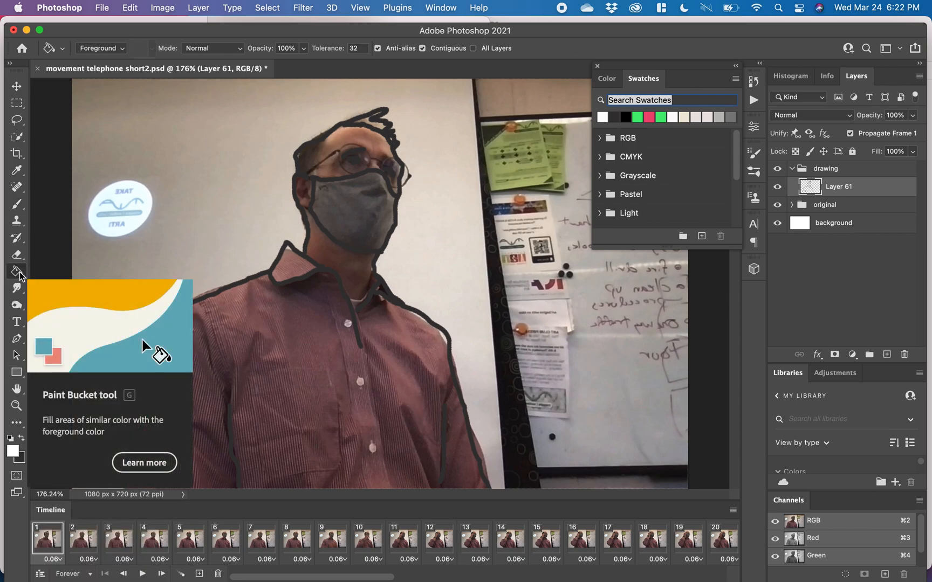
left_click(639, 116)
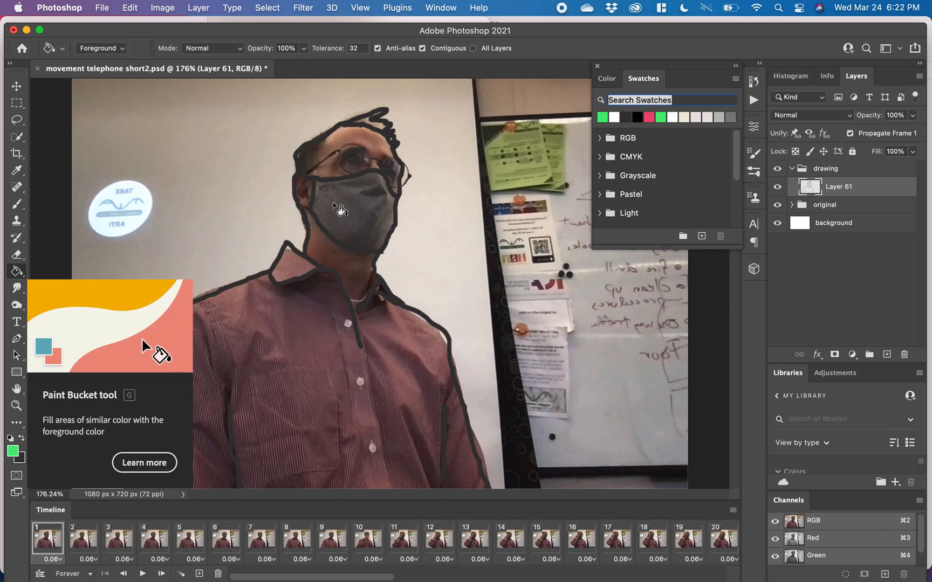
left_click(350, 206)
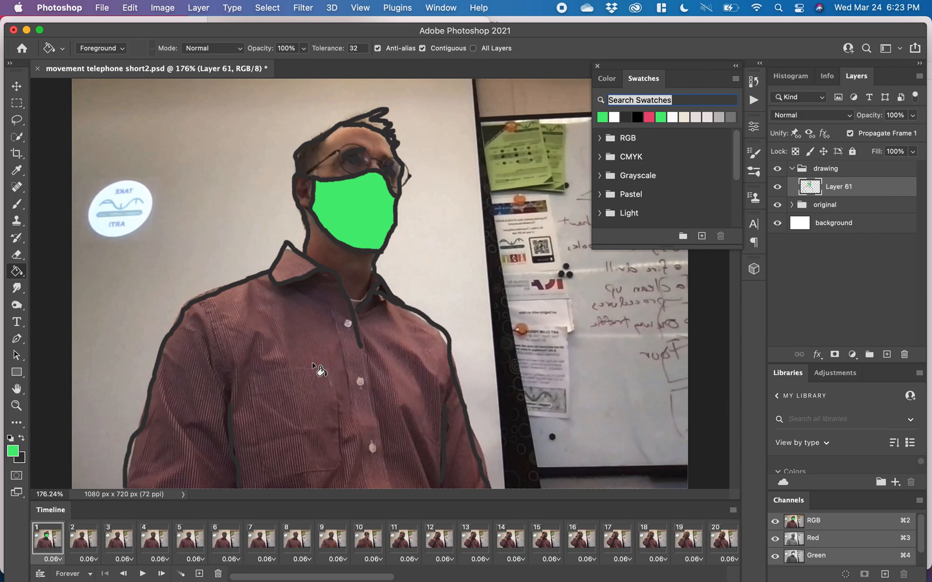
Swap the foreground and background colors back and forth, ending with dark gray as foreground and green as background.
left_click(22, 440)
left_click(22, 439)
left_click(22, 439)
left_click(22, 439)
left_click(22, 439)
left_click(22, 440)
left_click(22, 439)
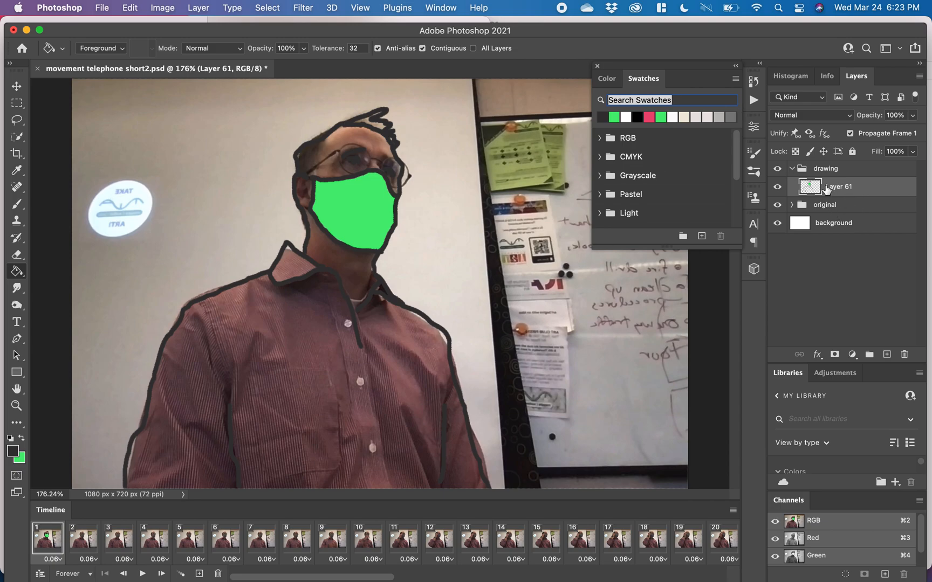
Temporarily hide the original group to view the drawing with its filled mask on white.
left_click(777, 206)
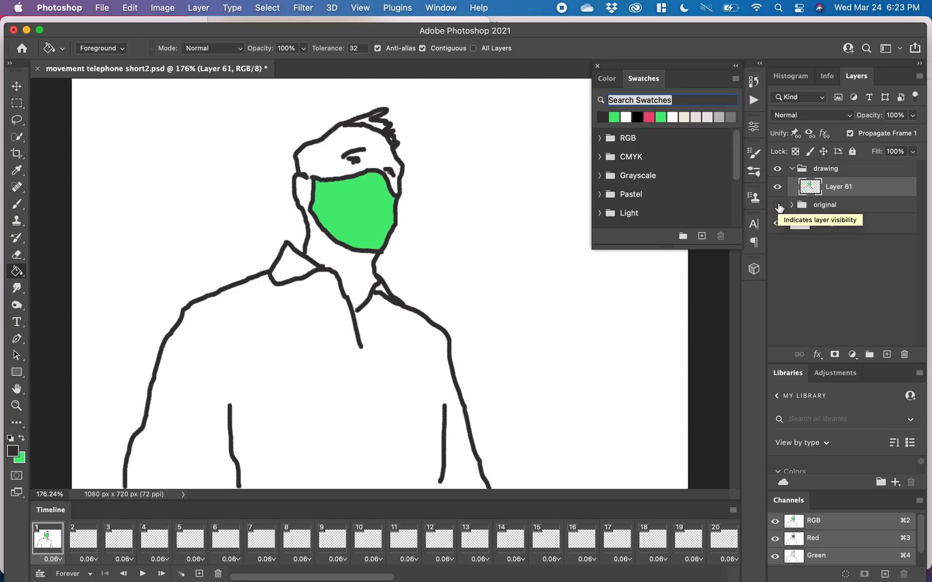
left_click(778, 205)
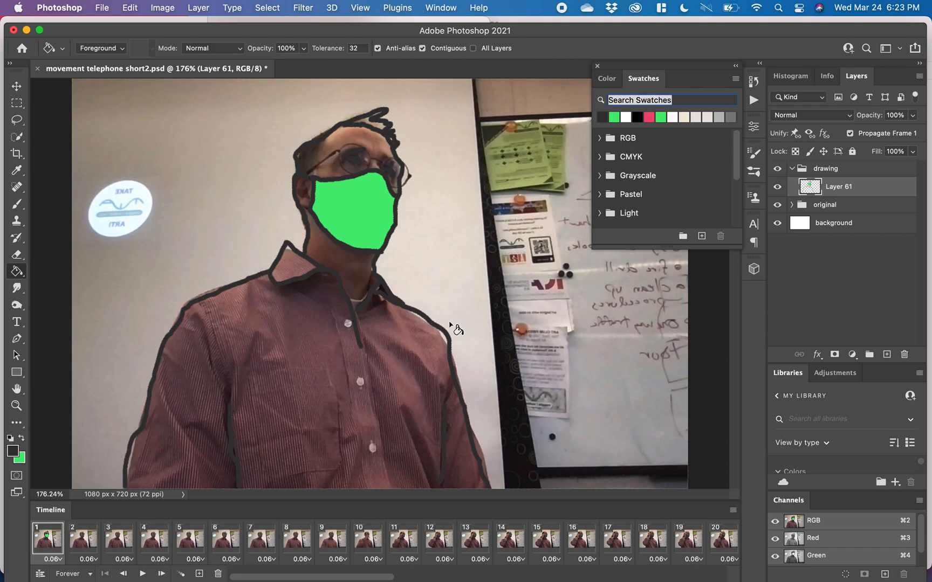
On a new layer in the drawing group for frame 2, trace the man's shirt, collar, head and mask outline with the dark gray Brush.
left_click(84, 538)
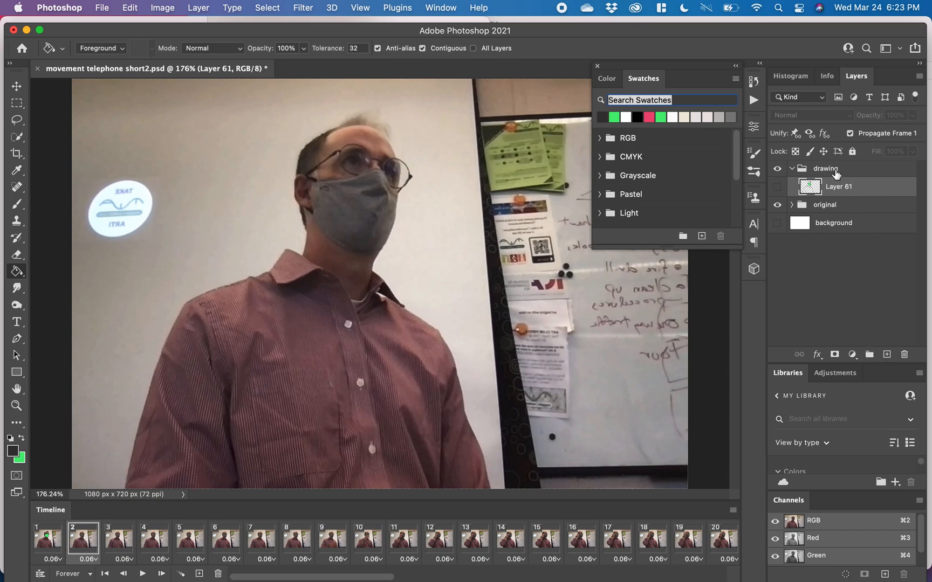
left_click(886, 355)
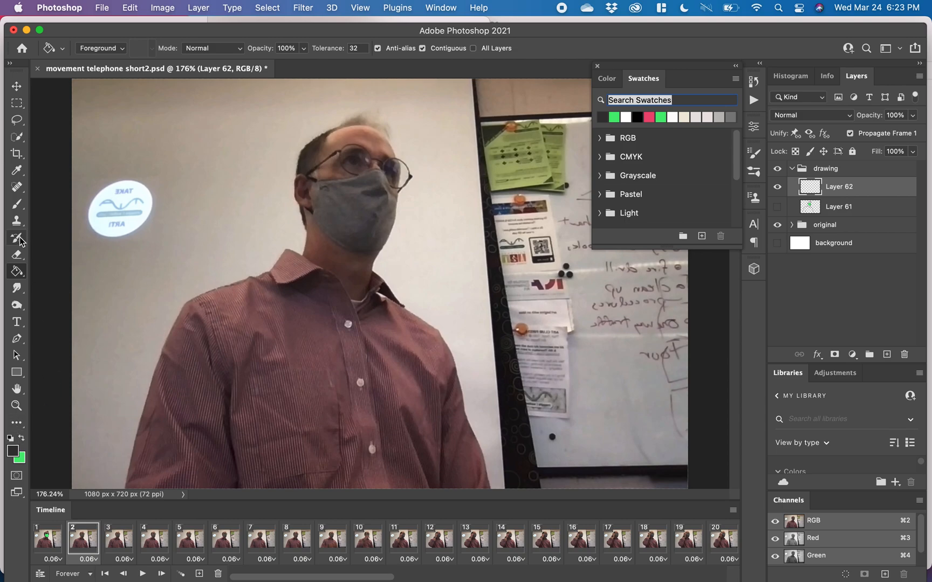
left_click(17, 206)
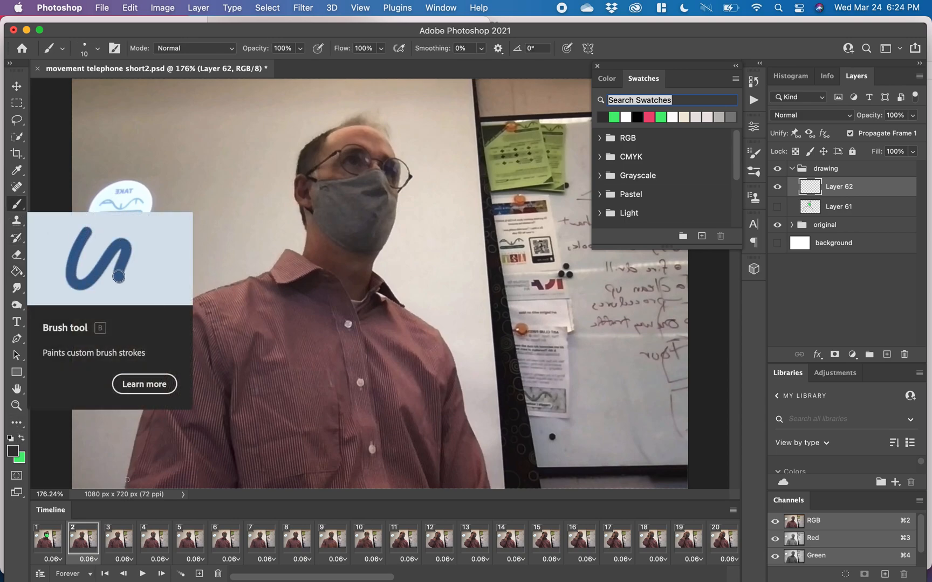
mouse_move(126, 480)
left_mouse_down()
mouse_move(161, 320)
mouse_move(203, 289)
mouse_move(278, 265)
mouse_move(292, 249)
mouse_move(325, 269)
mouse_move(276, 283)
mouse_move(329, 269)
mouse_move(345, 291)
mouse_move(361, 355)
left_mouse_up()
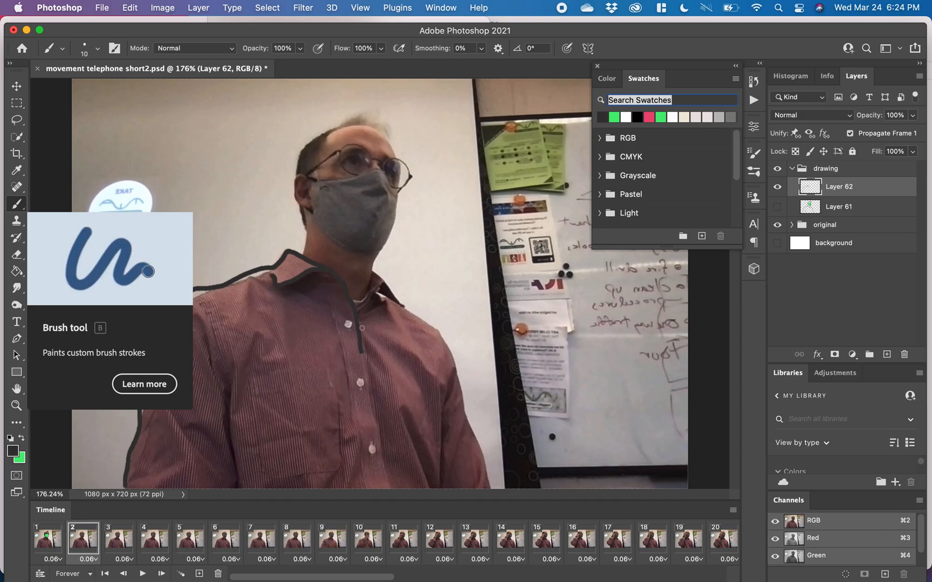
mouse_move(357, 307)
left_mouse_down()
mouse_move(381, 283)
mouse_move(375, 271)
mouse_move(403, 315)
mouse_move(379, 290)
mouse_move(452, 346)
mouse_move(494, 491)
left_mouse_up()
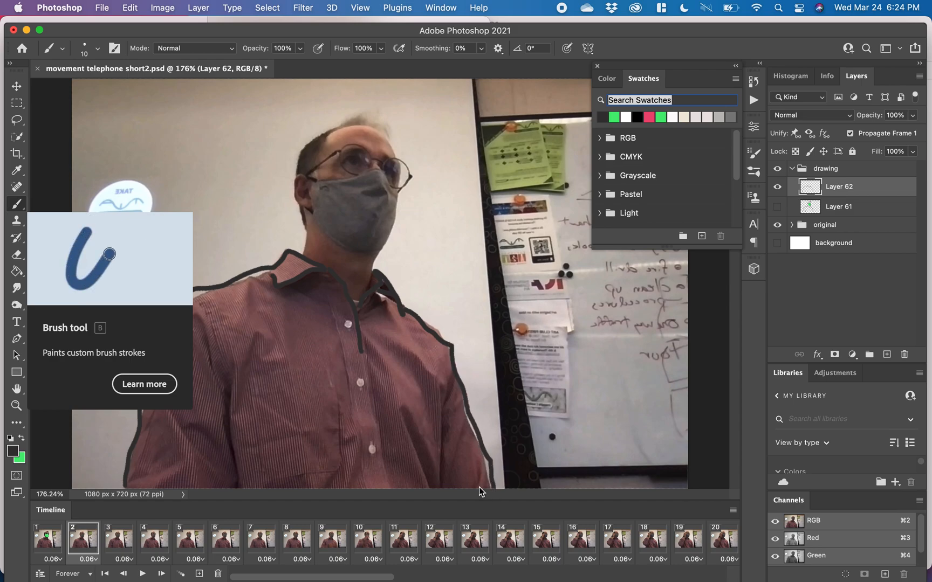
left_click_drag(446, 397, 437, 490)
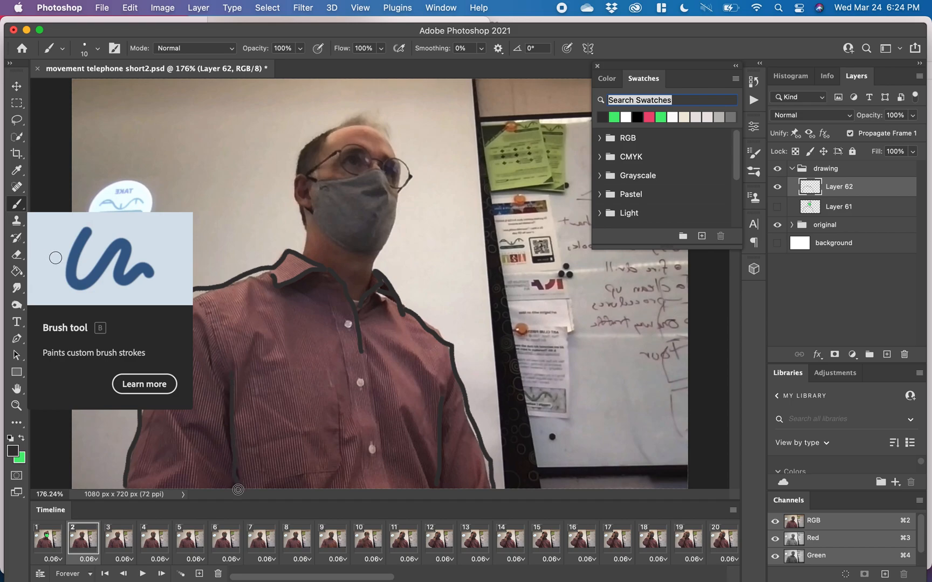
mouse_move(301, 257)
left_mouse_down()
mouse_move(302, 154)
mouse_move(381, 115)
mouse_move(370, 122)
mouse_move(388, 135)
mouse_move(372, 130)
mouse_move(390, 142)
mouse_move(401, 175)
mouse_move(369, 285)
left_mouse_up()
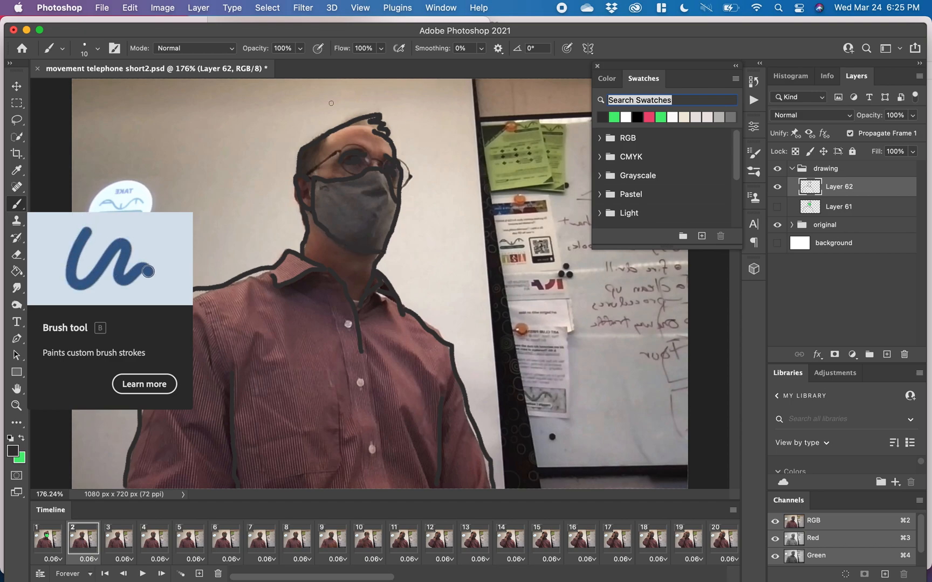
Fill the traced mask in frame 2 with bright green using the Paint Bucket tool.
left_click(19, 272)
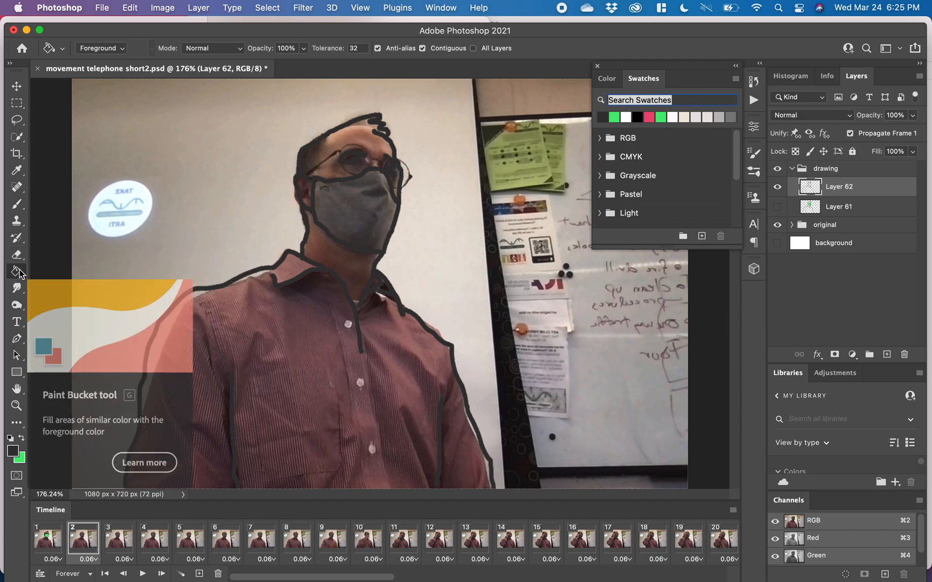
left_click(22, 437)
left_click(340, 199)
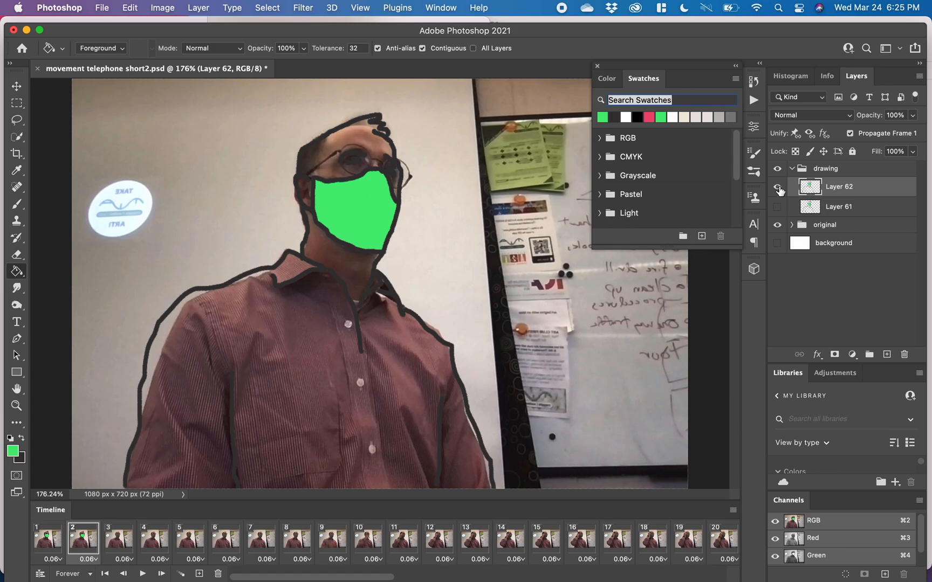
Make the white background visible in frame 2, temporarily hiding the original group to check the drawing against it.
left_click(777, 225)
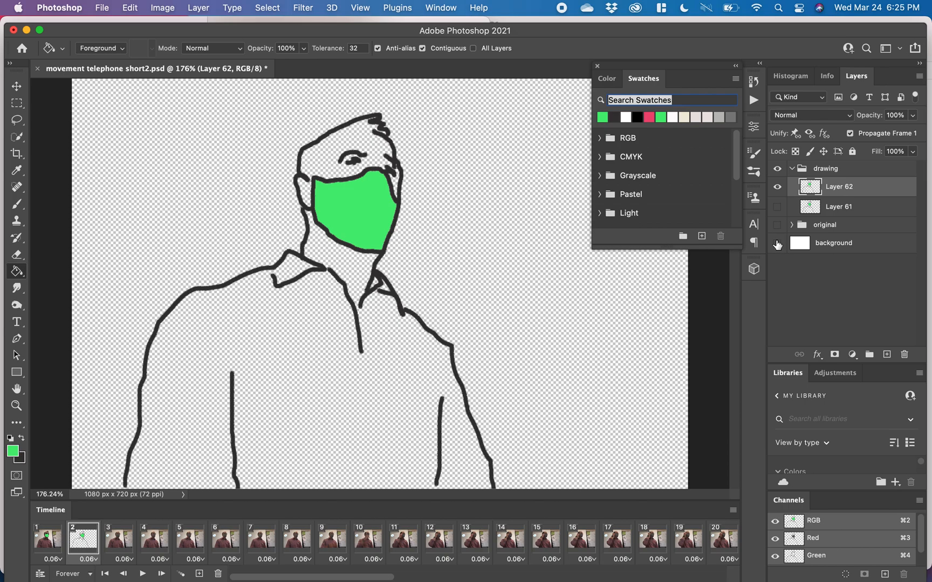
left_click(777, 243)
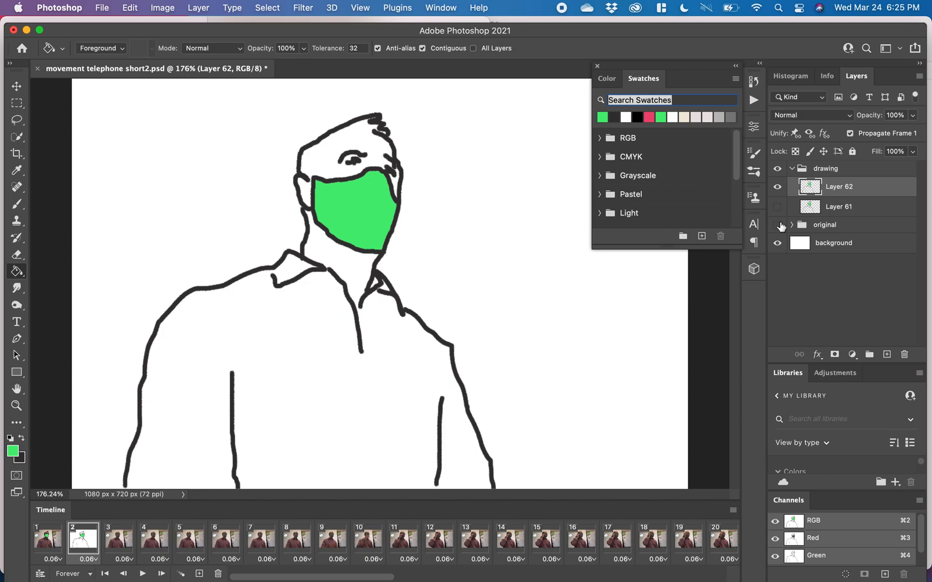
left_click(777, 225)
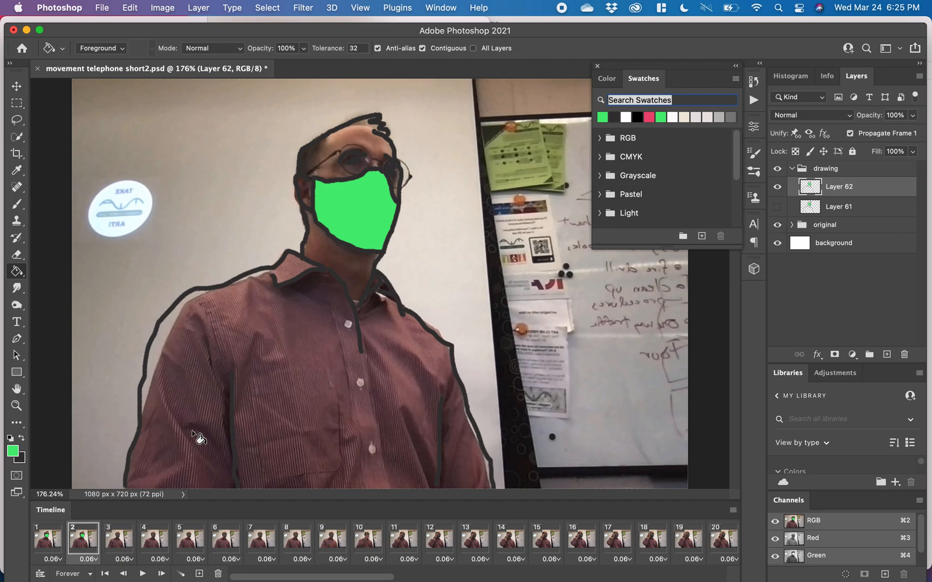
On a new drawing layer for frame 3, trace the shirt outline, collar, placket and sleeve folds with a dark gray Brush.
left_click(120, 539)
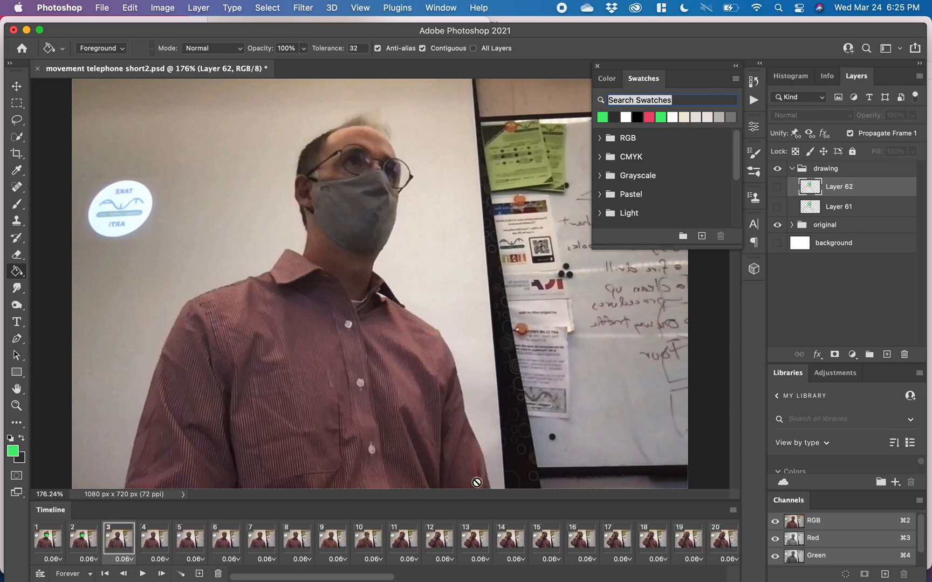
left_click(887, 354)
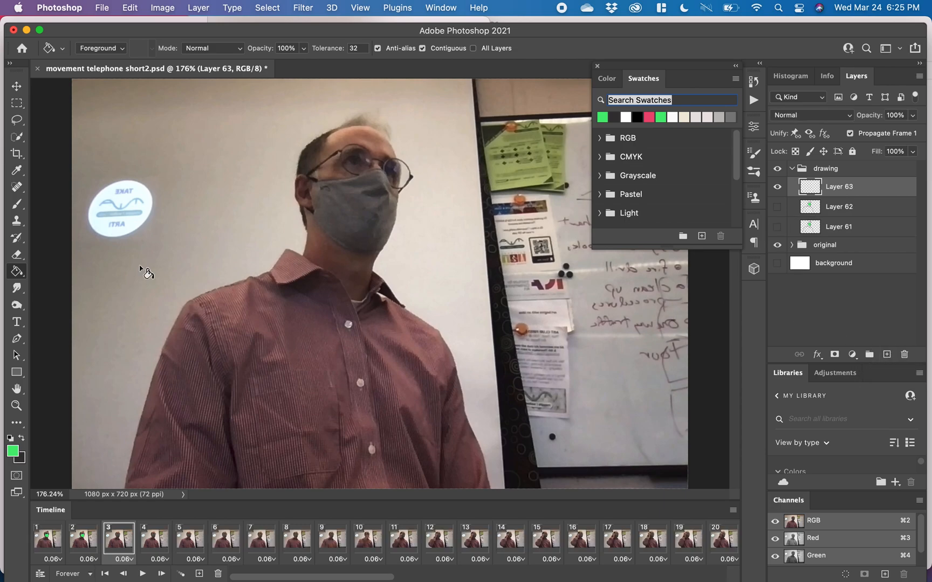
left_click(17, 204)
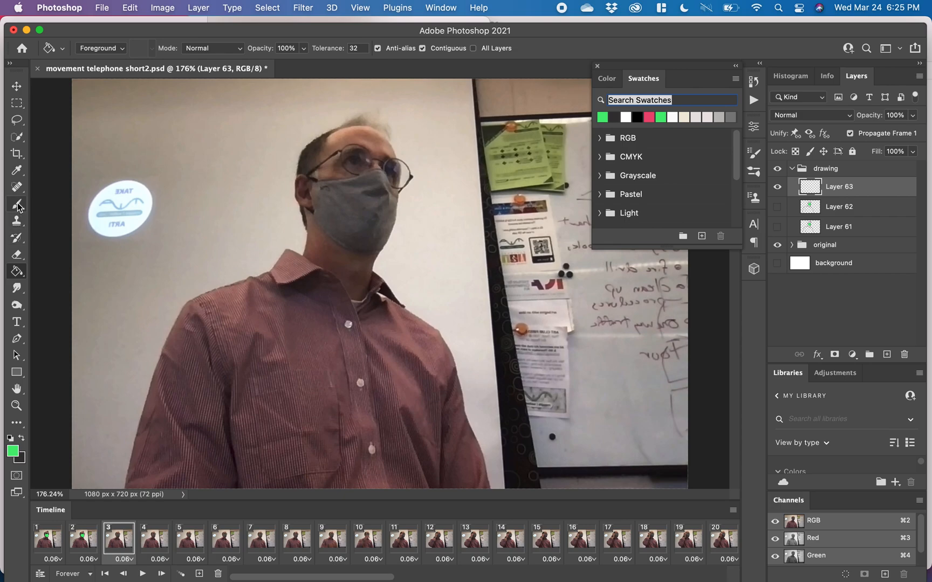
left_click(22, 438)
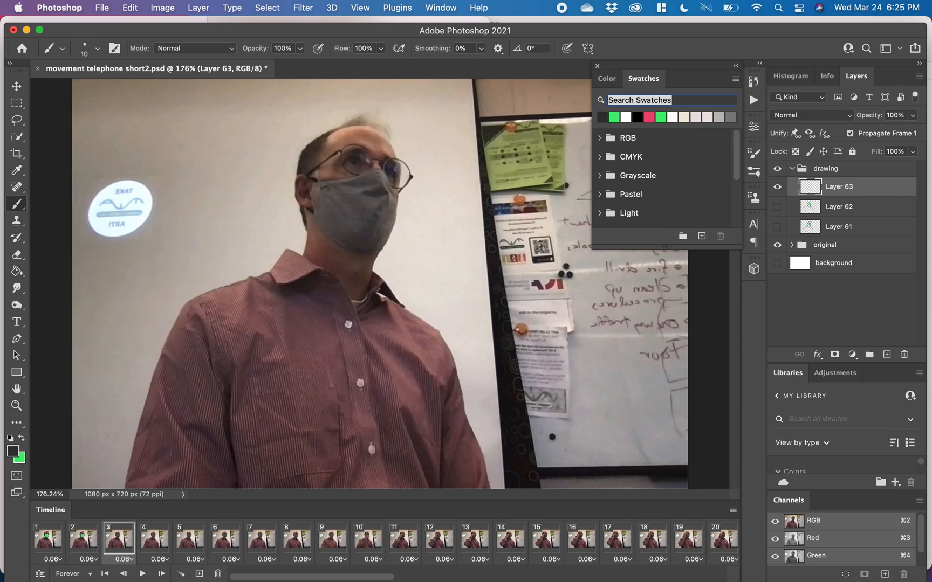
mouse_move(125, 487)
left_mouse_down()
mouse_move(157, 367)
mouse_move(189, 309)
mouse_move(269, 271)
mouse_move(277, 285)
mouse_move(319, 271)
mouse_move(286, 247)
mouse_move(266, 272)
left_mouse_up()
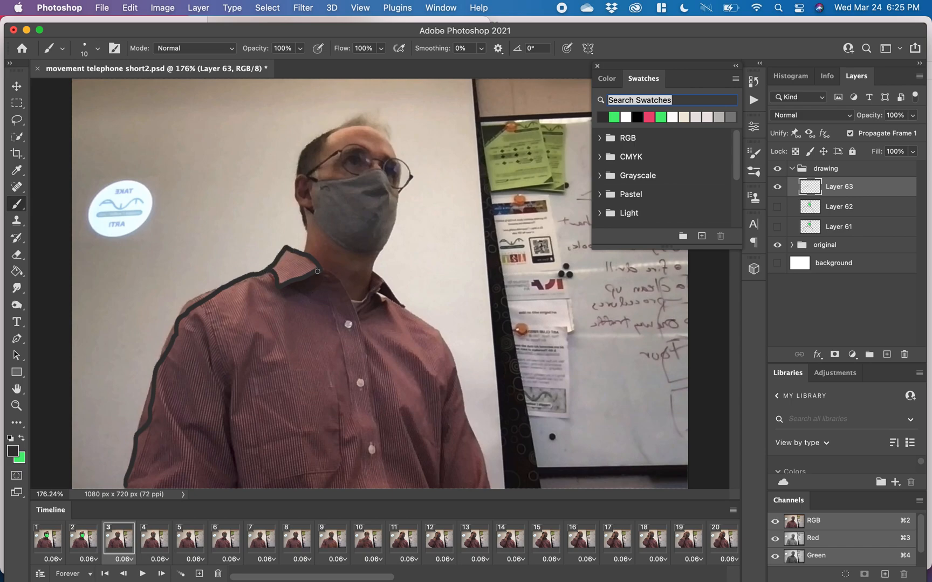
mouse_move(324, 271)
left_mouse_down()
mouse_move(341, 283)
mouse_move(364, 348)
left_mouse_up()
mouse_move(360, 310)
left_mouse_down()
mouse_move(383, 283)
mouse_move(376, 274)
mouse_move(401, 293)
mouse_move(405, 303)
mouse_move(378, 291)
mouse_move(392, 304)
mouse_move(443, 335)
mouse_move(484, 487)
left_mouse_up()
left_click_drag(443, 400, 438, 498)
left_click_drag(232, 385, 238, 482)
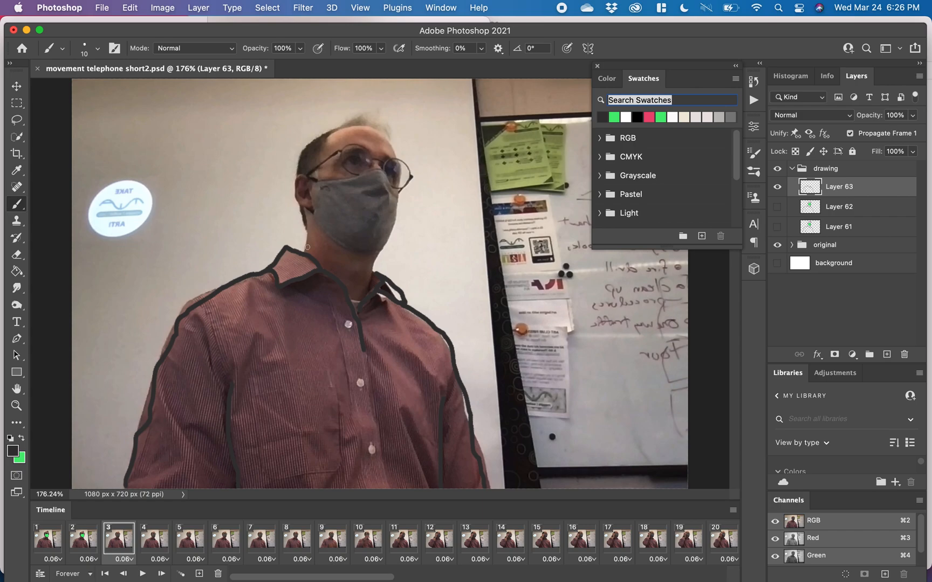
Trace the neck, ear, hair, face and mask outline in frame 3, and add a short dark mark on the mask.
mouse_move(305, 250)
left_mouse_down()
mouse_move(301, 206)
mouse_move(310, 213)
mouse_move(294, 185)
mouse_move(304, 172)
mouse_move(312, 180)
mouse_move(301, 173)
mouse_move(305, 152)
mouse_move(376, 120)
left_mouse_up()
mouse_move(390, 120)
left_mouse_down()
mouse_move(391, 139)
mouse_move(372, 131)
mouse_move(398, 152)
mouse_move(402, 177)
mouse_move(392, 235)
mouse_move(367, 291)
mouse_move(361, 254)
mouse_move(317, 219)
mouse_move(314, 181)
mouse_move(380, 171)
mouse_move(397, 194)
left_mouse_up()
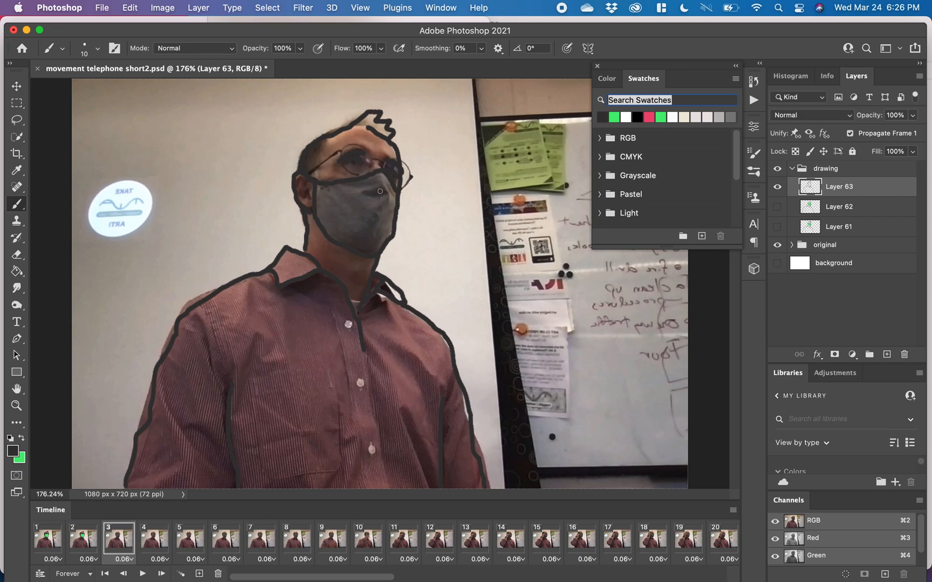
left_click_drag(365, 192, 383, 194)
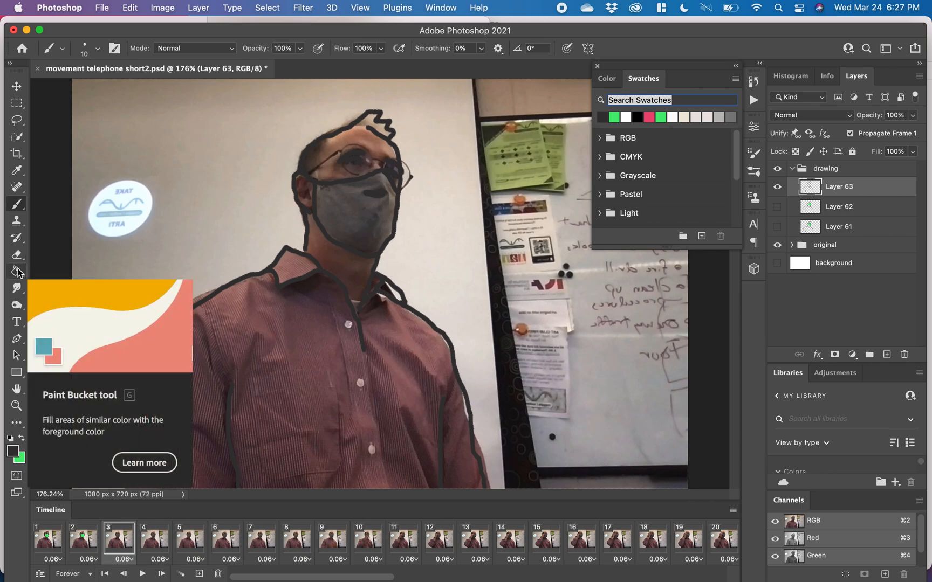
Fill the traced mask in frame 3 with bright green using the Paint Bucket tool.
key("g")
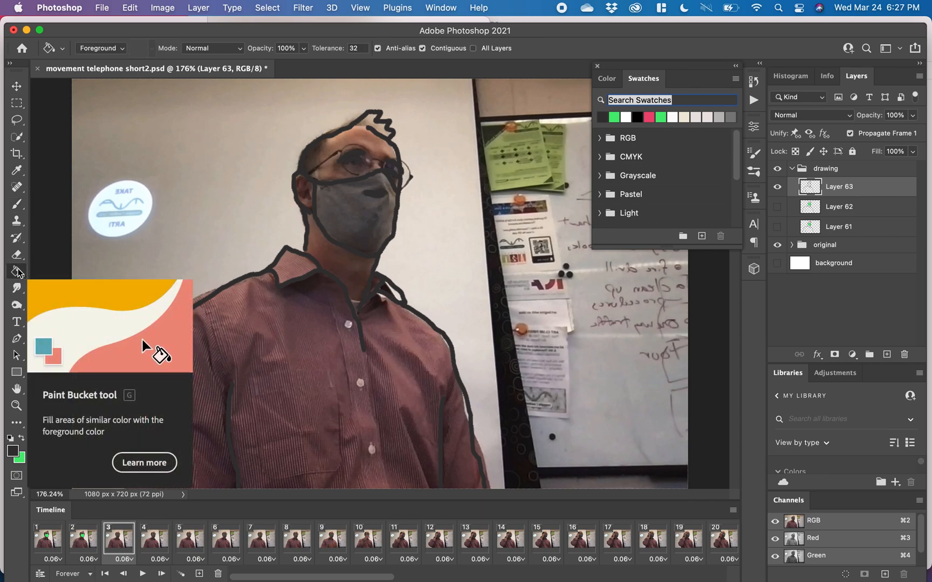
left_click(22, 437)
left_click(335, 199)
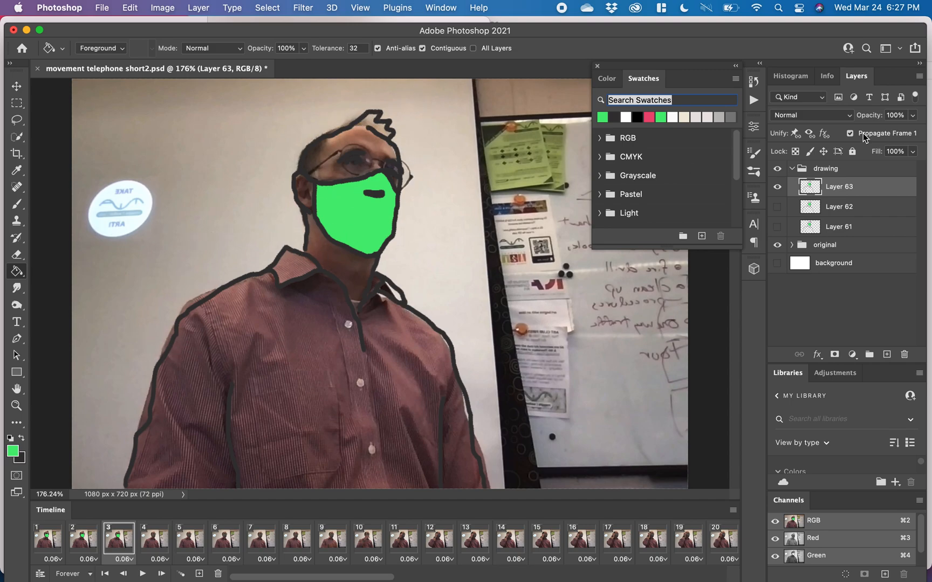
Restore the Brush tool with dark gray as foreground color, and check the frame 3 drawing with the original group temporarily hidden.
left_click(778, 245)
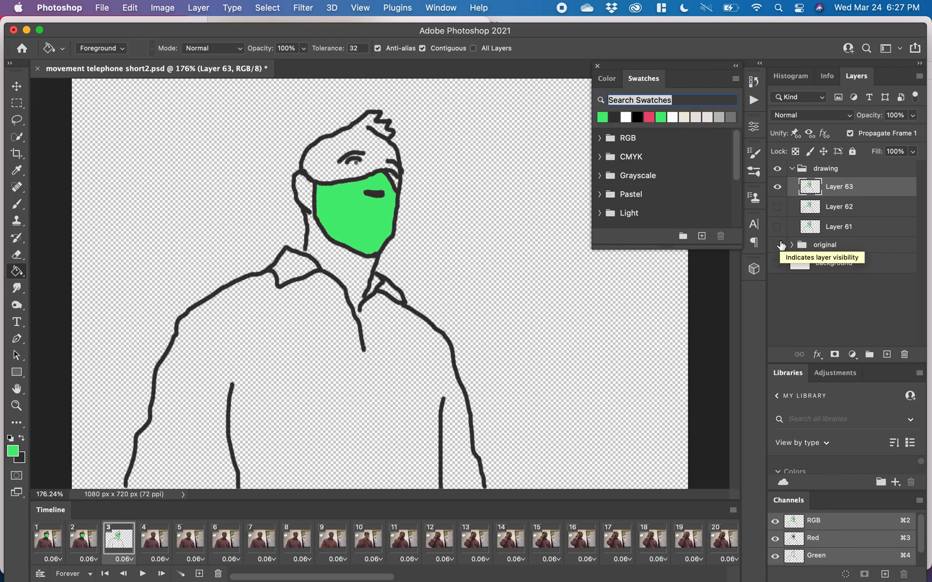
left_click(778, 245)
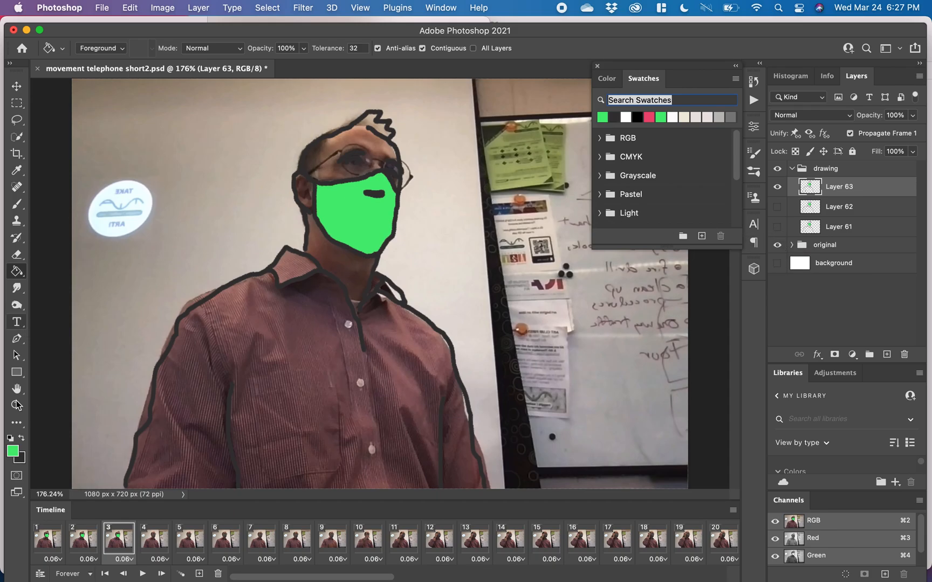
left_click(21, 438)
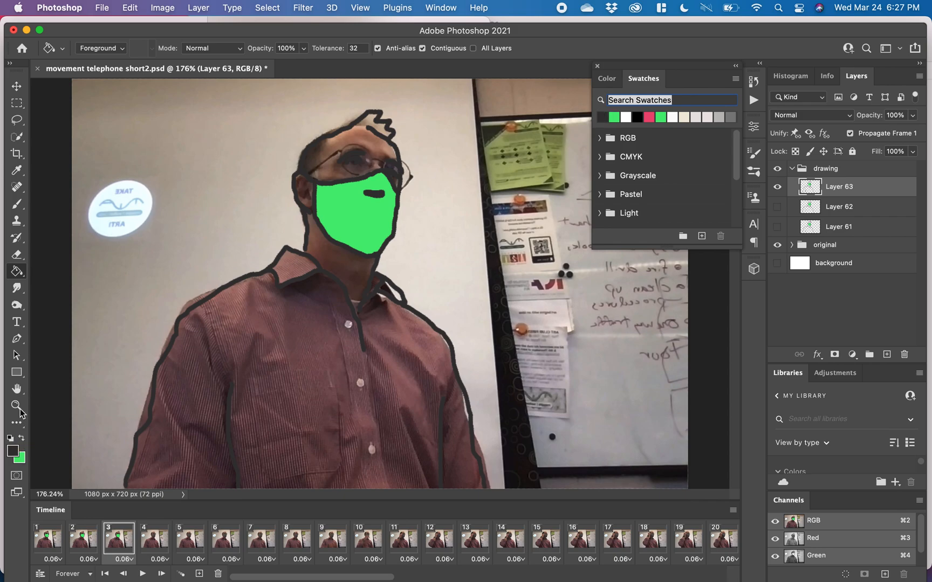
left_click(16, 206)
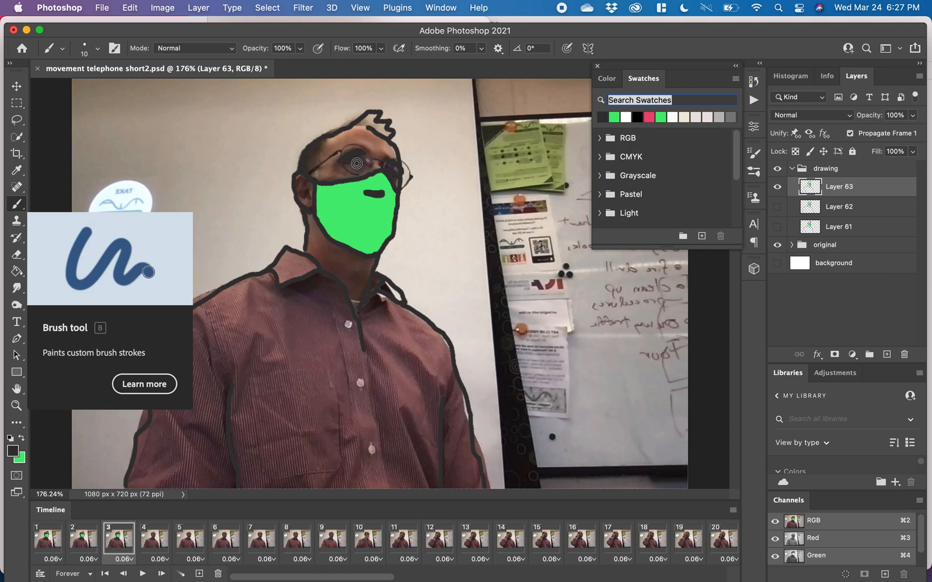
left_click(778, 245)
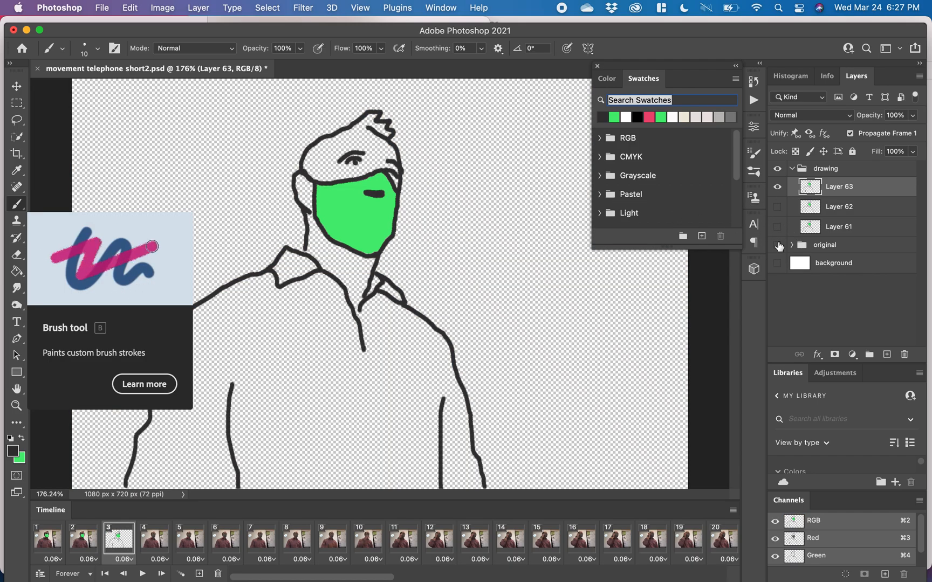
left_click(777, 245)
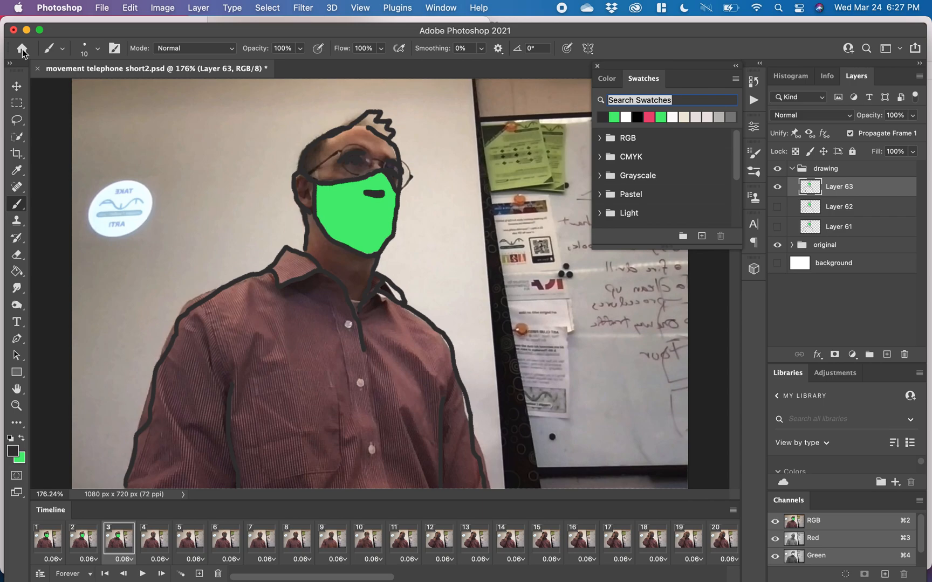
Save the document and turn on the white background layer for frame 3.
left_click(102, 7)
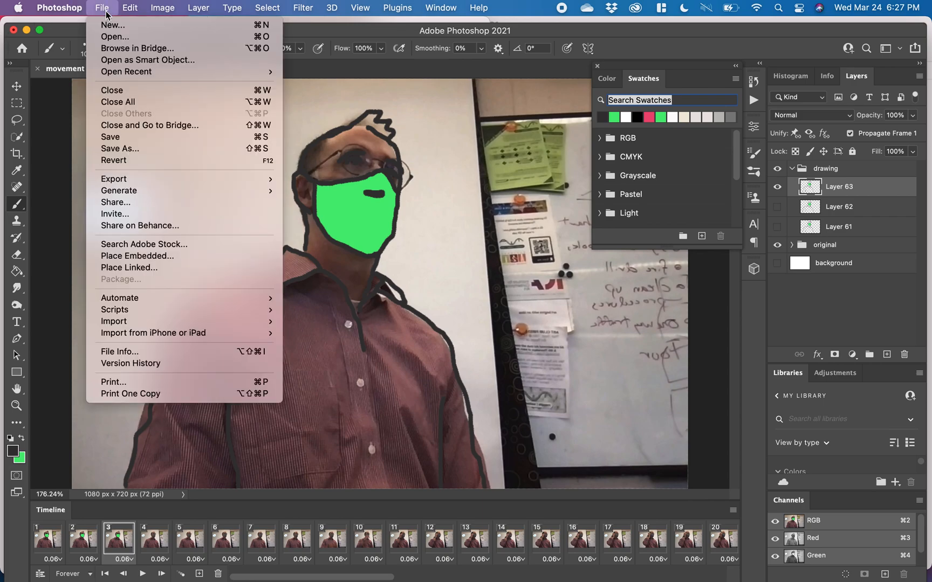
left_click(118, 136)
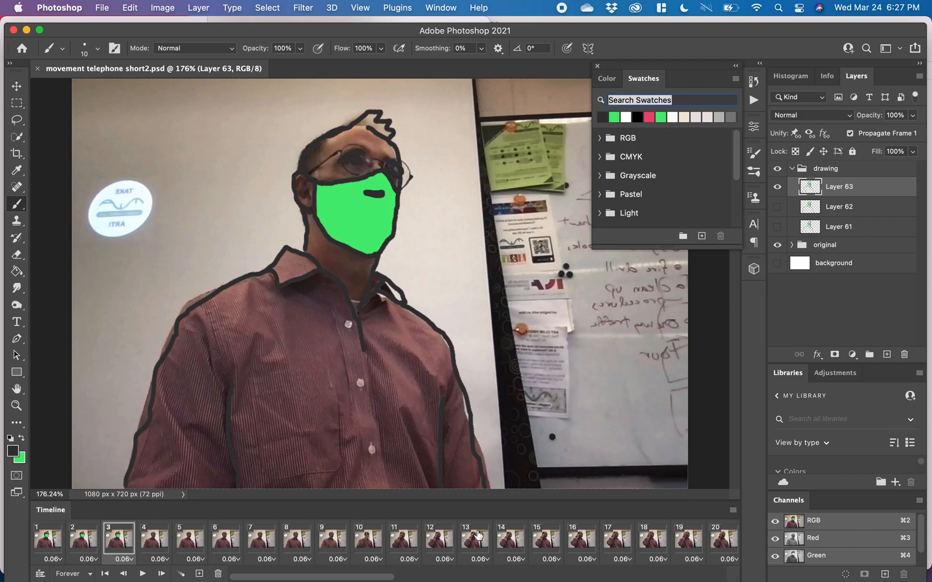
scroll(613, 551, "right", 2)
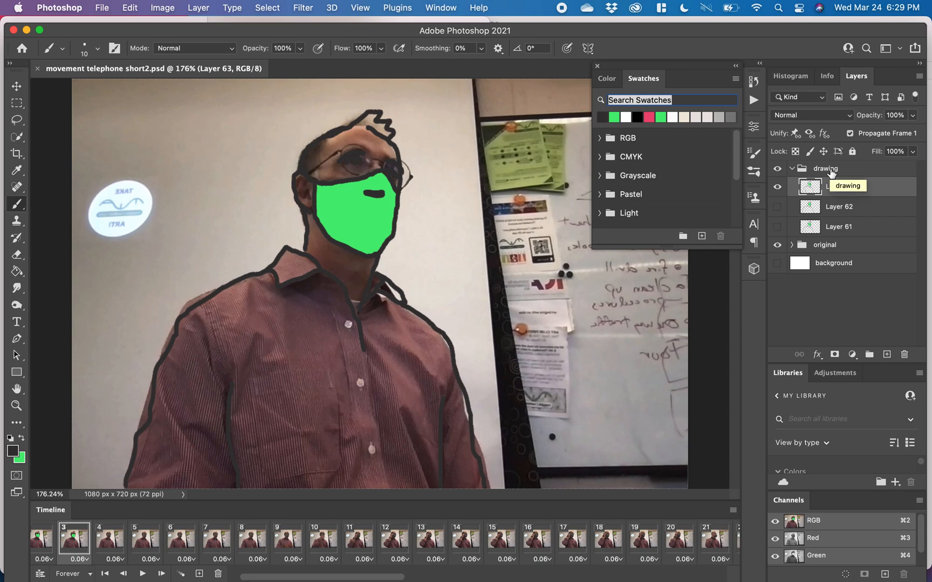
left_click(777, 263)
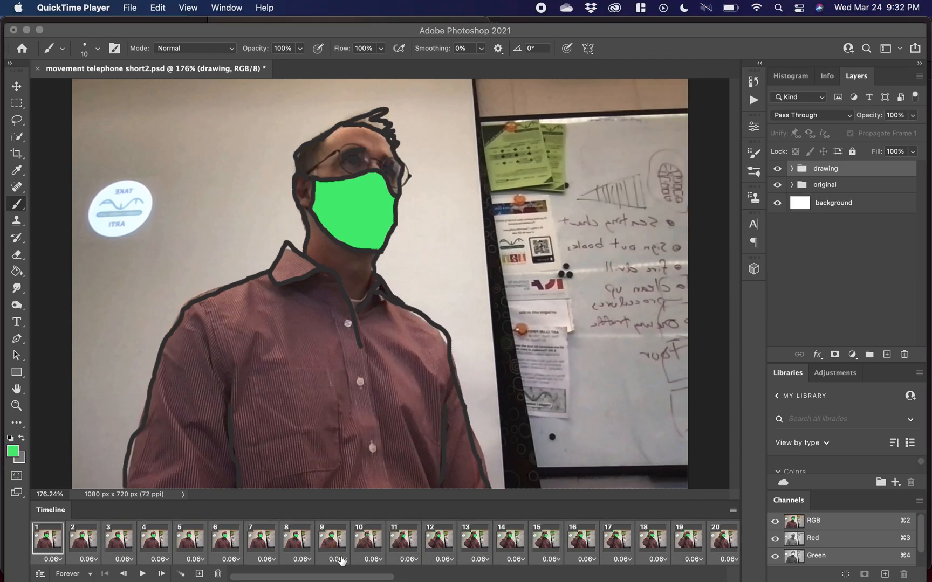
Review the traced drawings on frames 6, 9, 11, 14 and 16 of the animation.
left_click(238, 536)
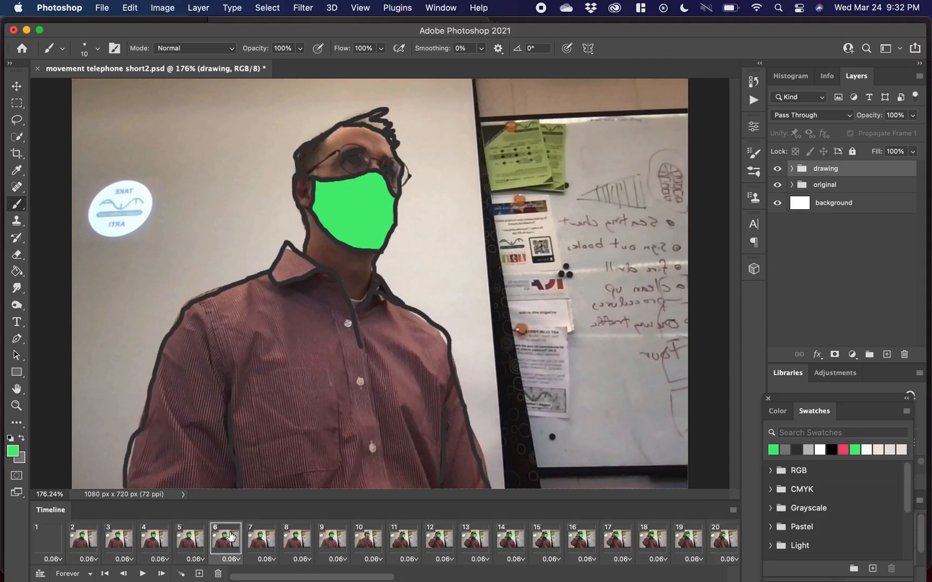
left_click(330, 542)
left_click(404, 541)
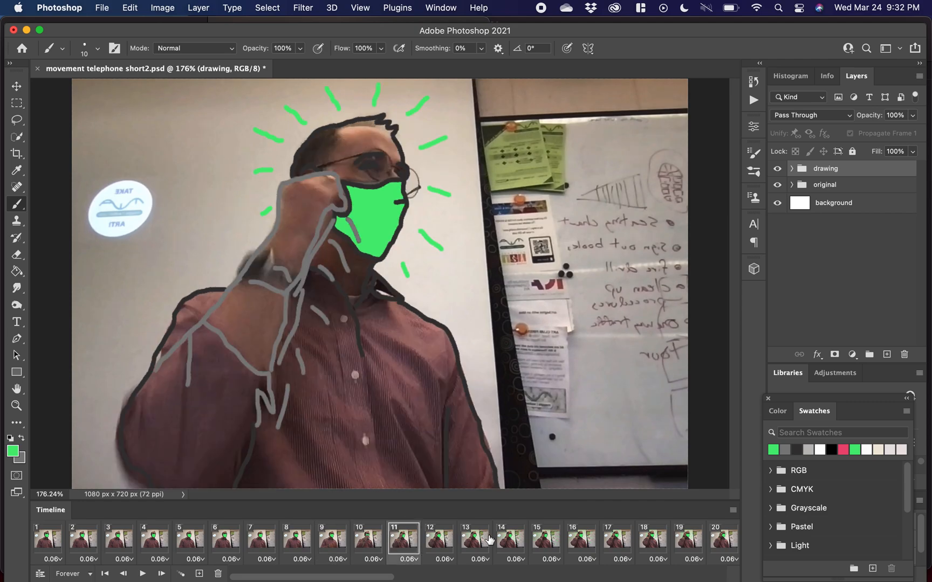
left_click(507, 542)
left_click(582, 542)
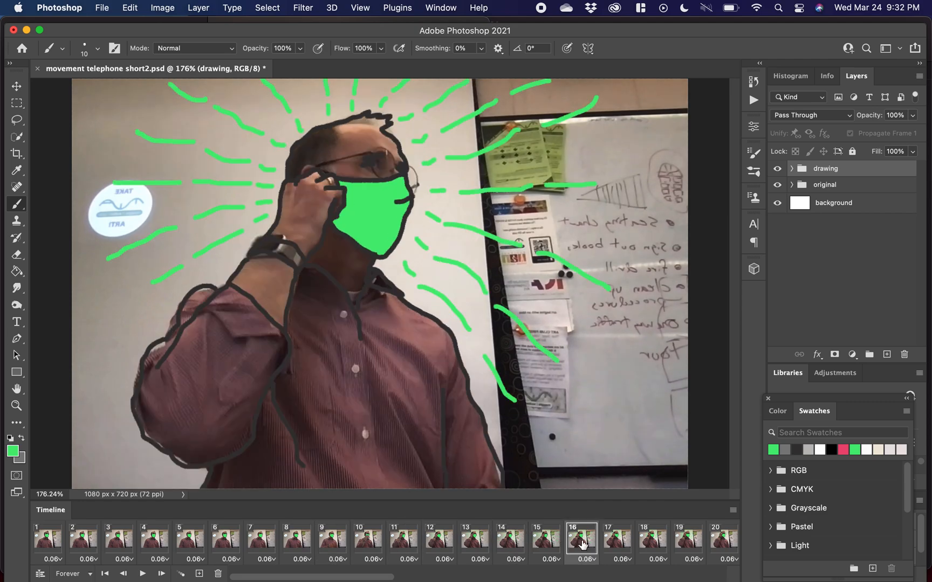
Review the traced drawings on frames 18, 20 and 11 of the animation.
left_click(649, 539)
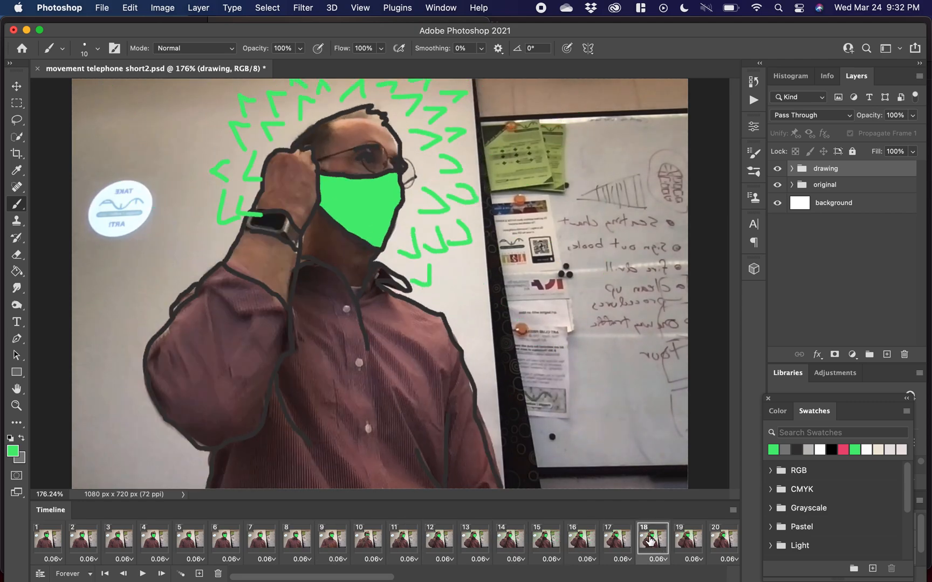
left_click(696, 540)
left_click(720, 539)
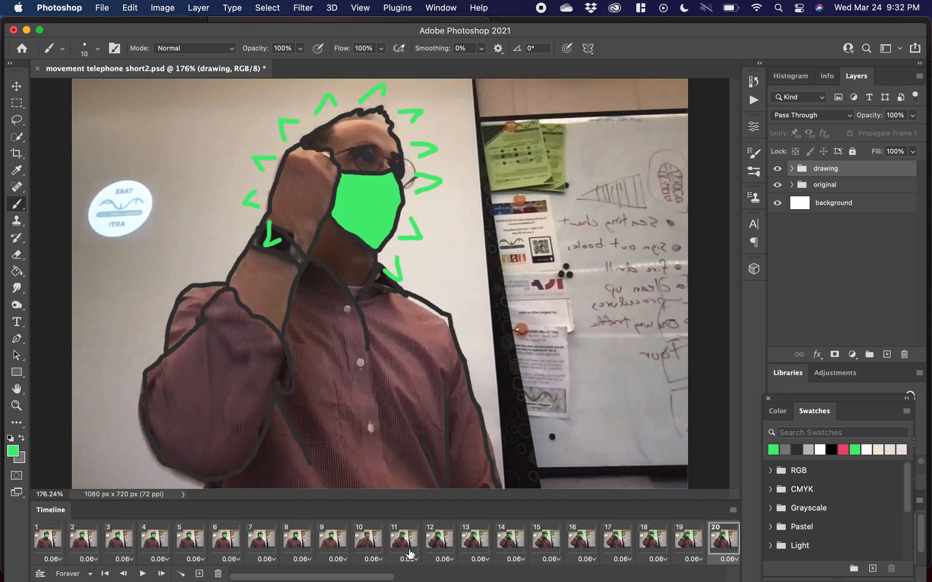
left_click(405, 545)
scroll(521, 552, "right", 5)
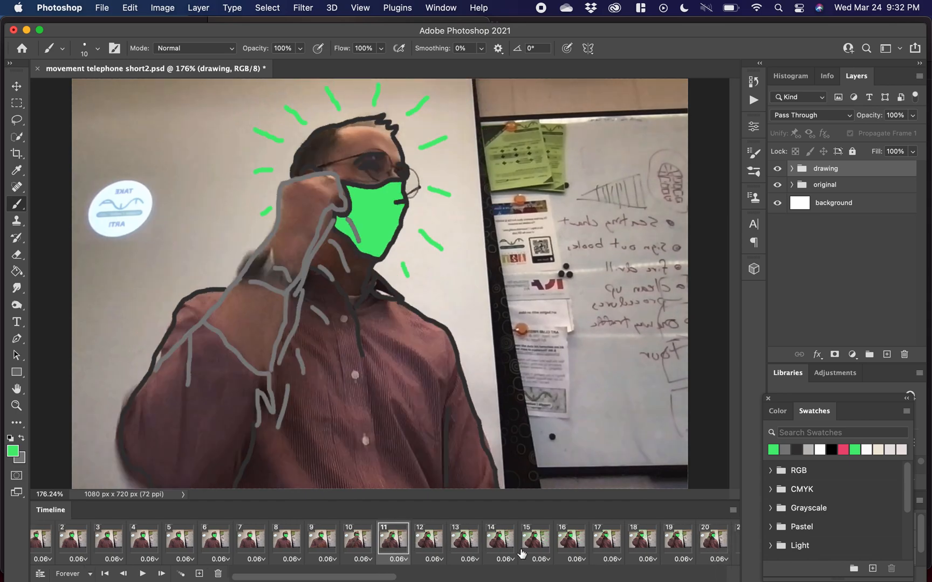
scroll(521, 552, "left", 5)
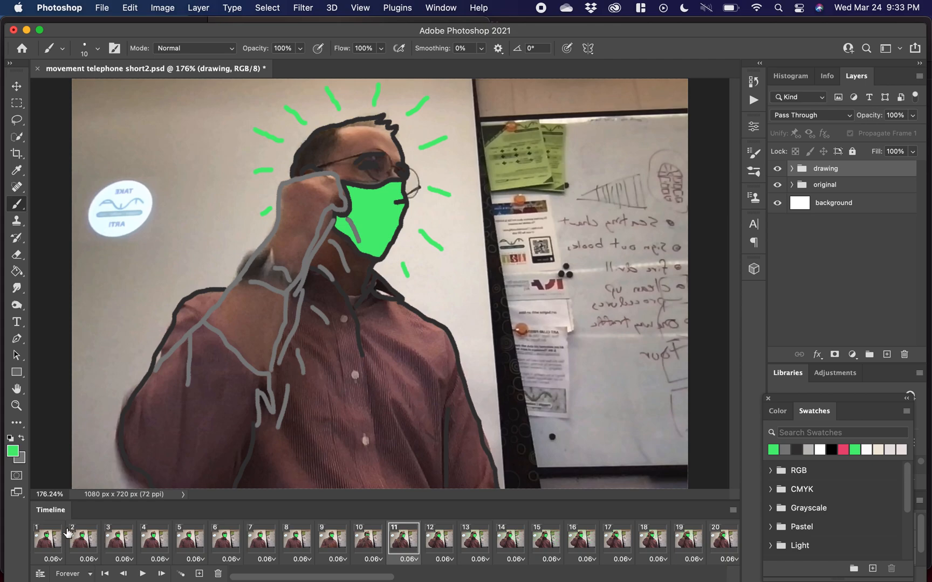
From frame 1, hide the original group, and check the drawing with the white background temporarily turned off.
left_click(51, 544)
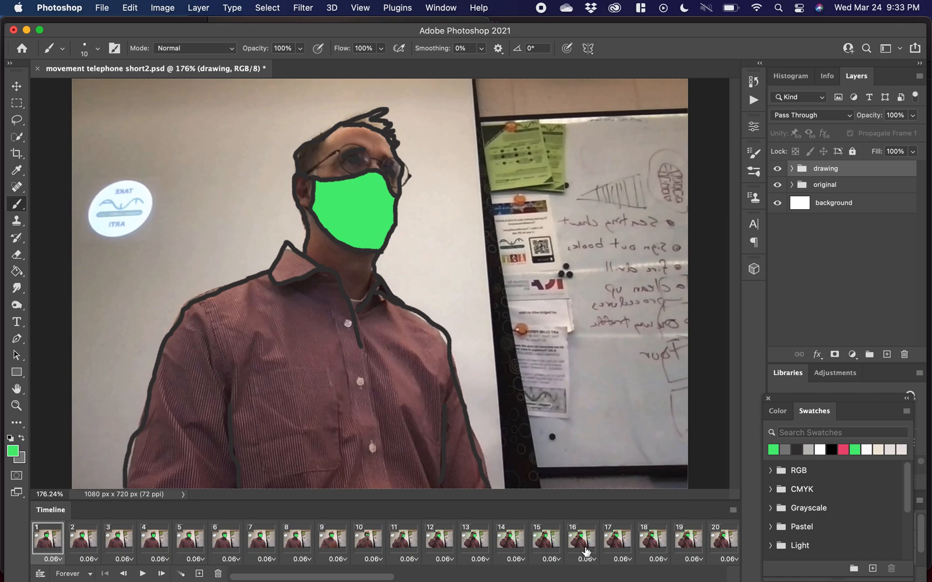
scroll(627, 541, "right", 10)
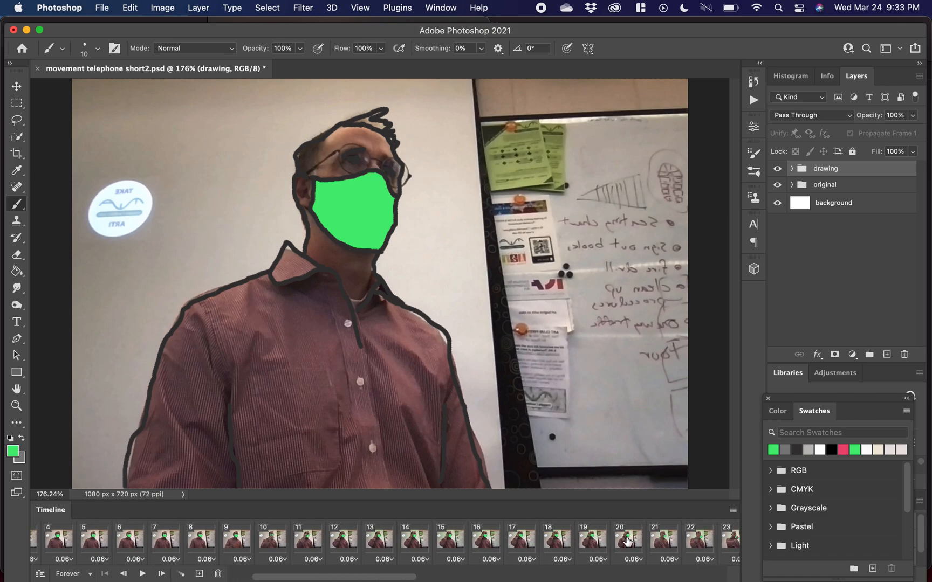
scroll(627, 541, "right", 10)
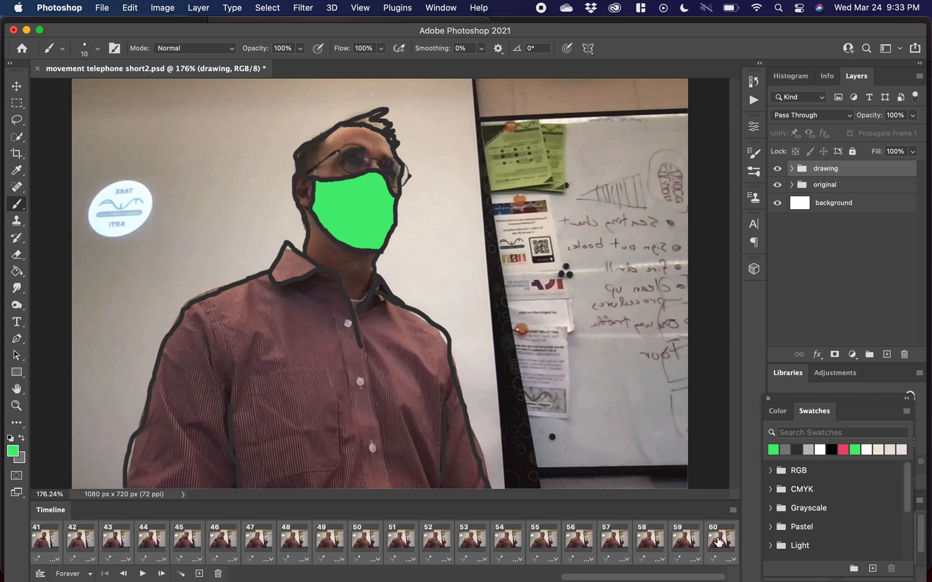
scroll(555, 549, "left", 10)
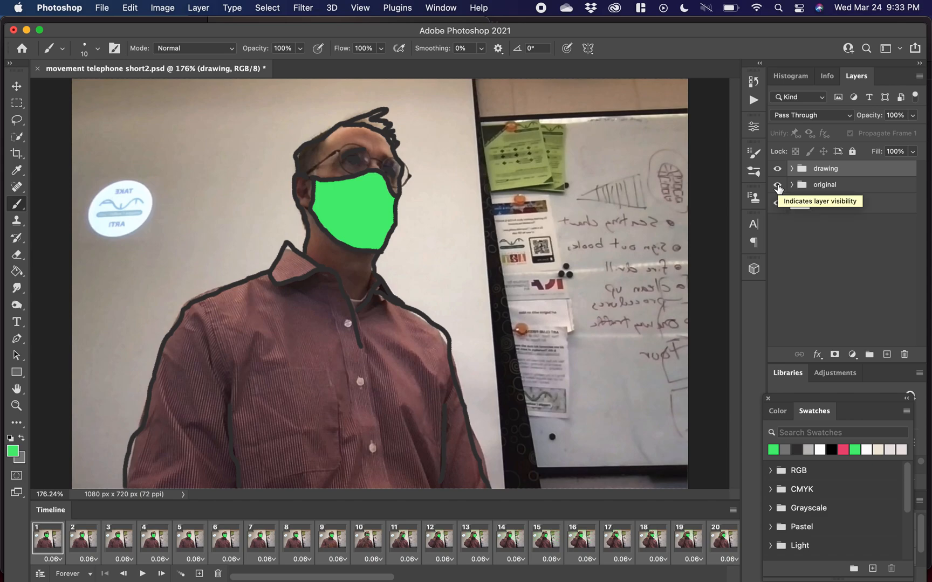
left_click(777, 186)
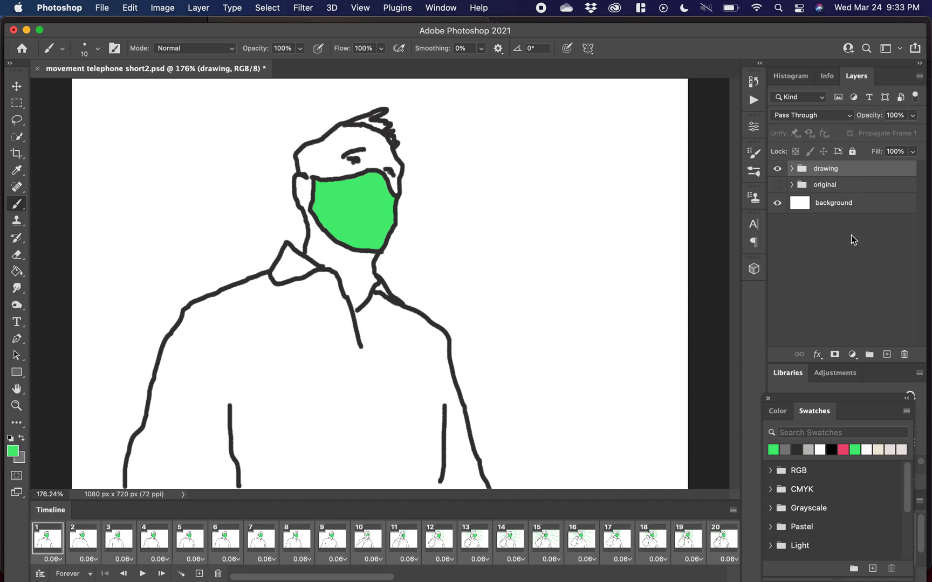
left_click(777, 204)
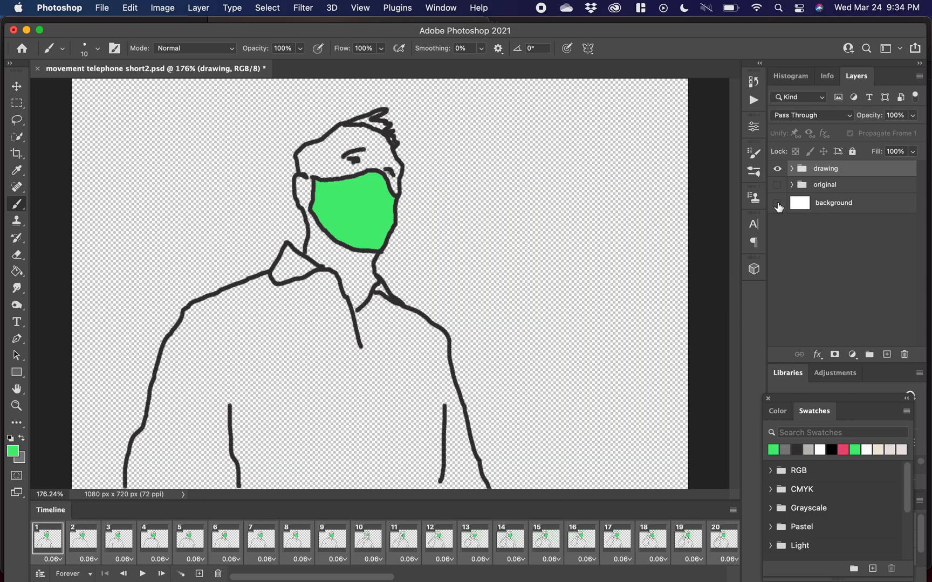
left_click(777, 204)
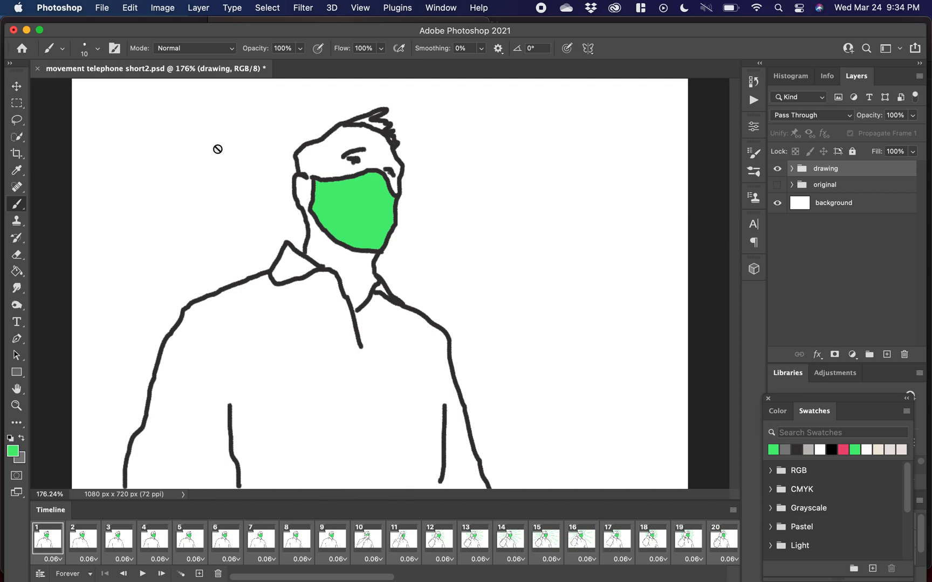
Start a Render Video export and name the output file movement telephone short3.mp4.
left_click(103, 8)
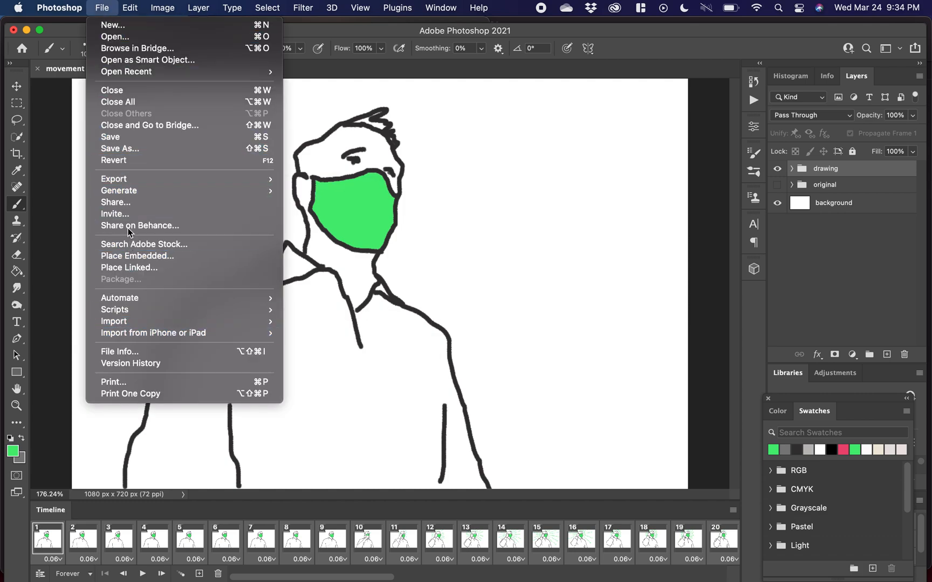
mouse_move(123, 323)
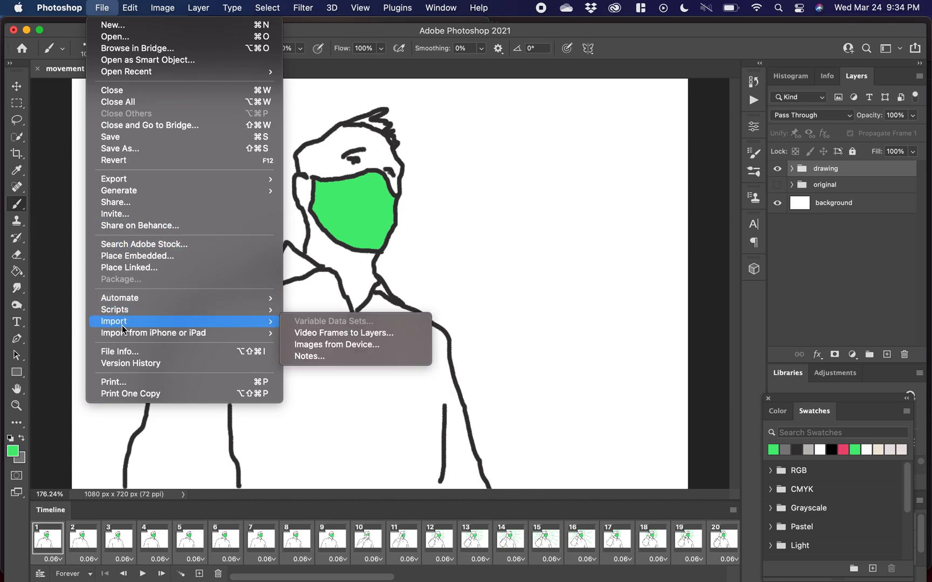
mouse_move(141, 185)
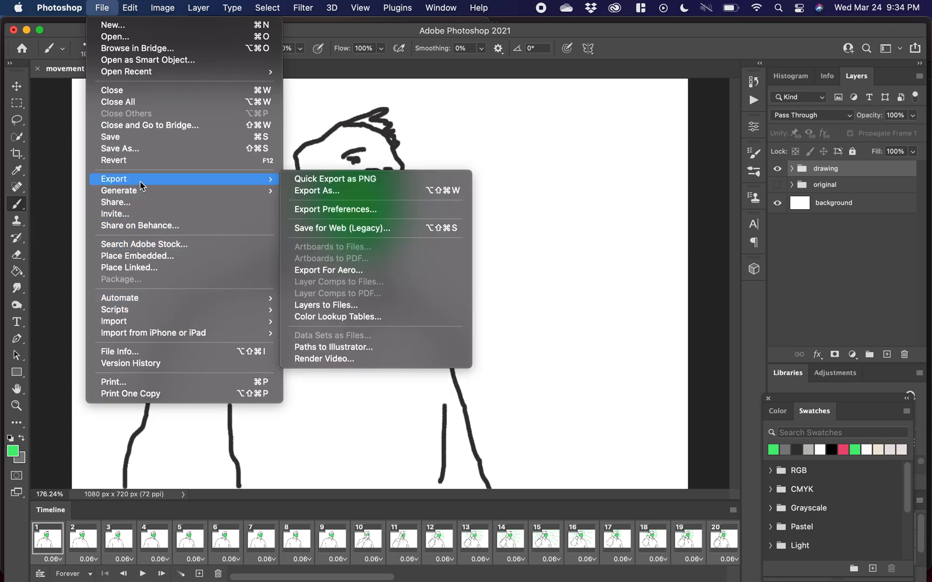
left_click(316, 359)
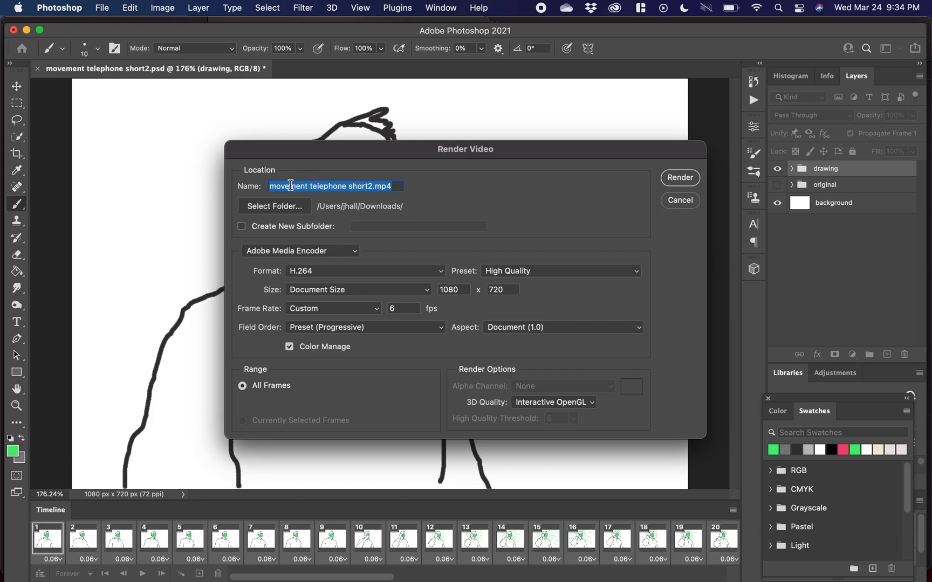
left_click(372, 186)
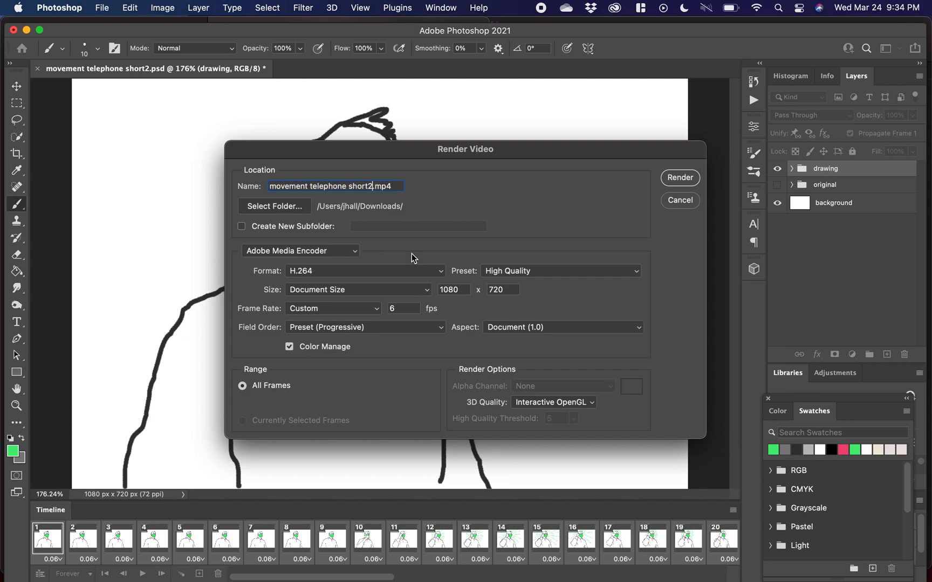
key("BackSpace")
type("3")
Set the export frame rate to 12 fps and render the video of all frames.
double_click(397, 310)
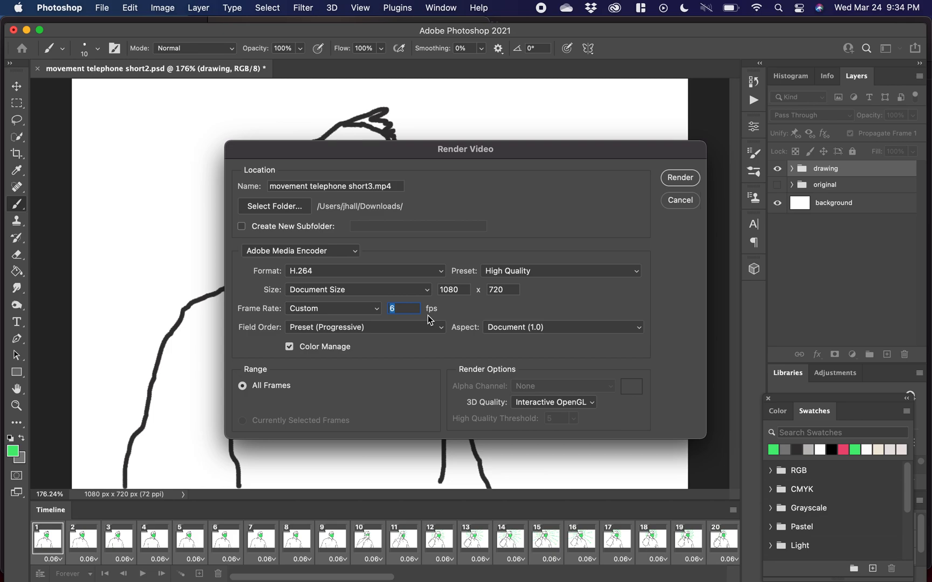
type("12")
key("BackSpace")
key("BackSpace")
type("6")
key("BackSpace")
type("12")
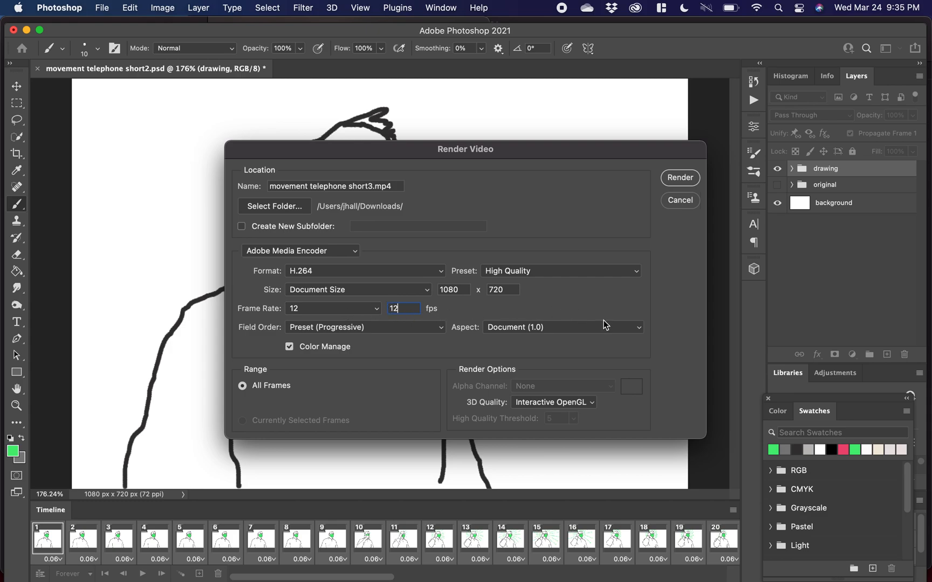
left_click(678, 183)
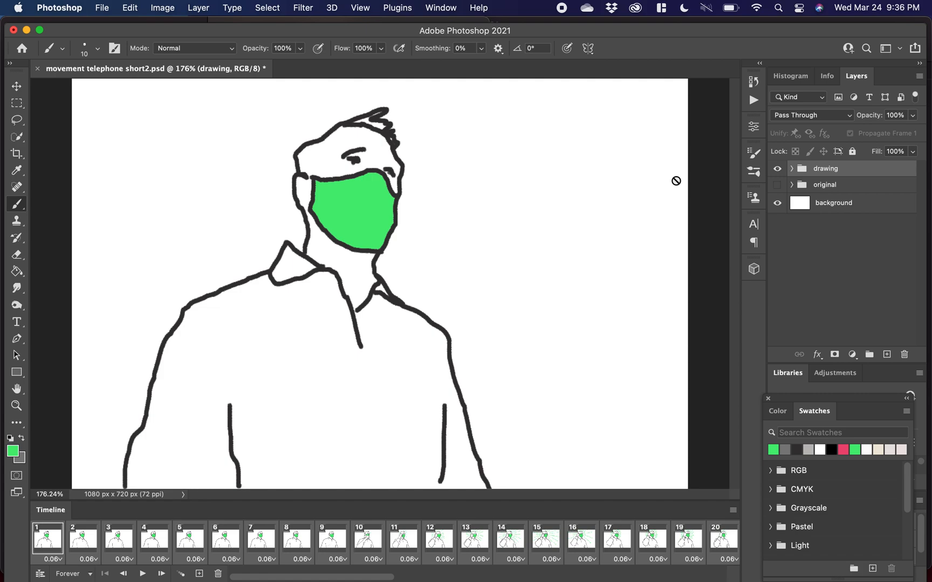
Switch to QuickTime Player and open the recent video movement telephone short2.mp4.
key("super+Tab")
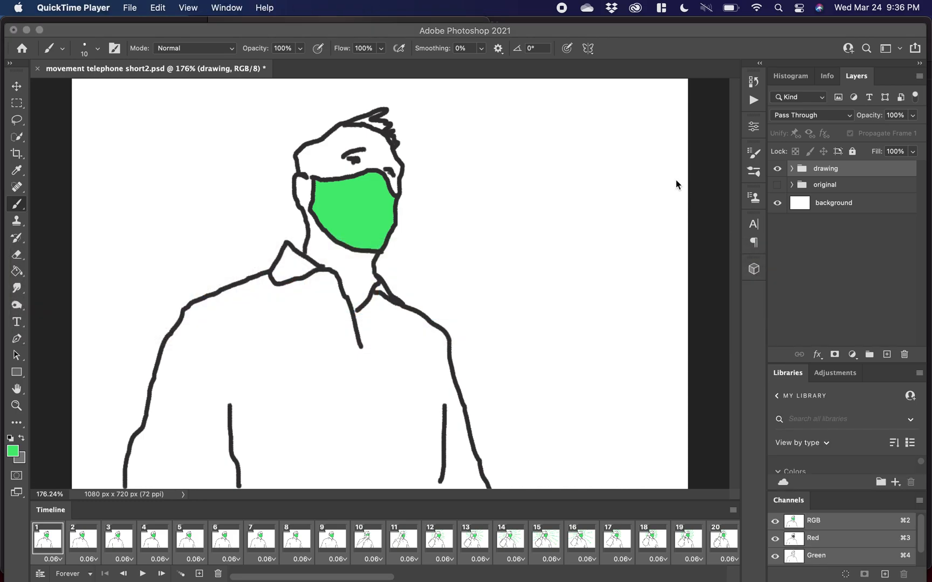
left_click(131, 8)
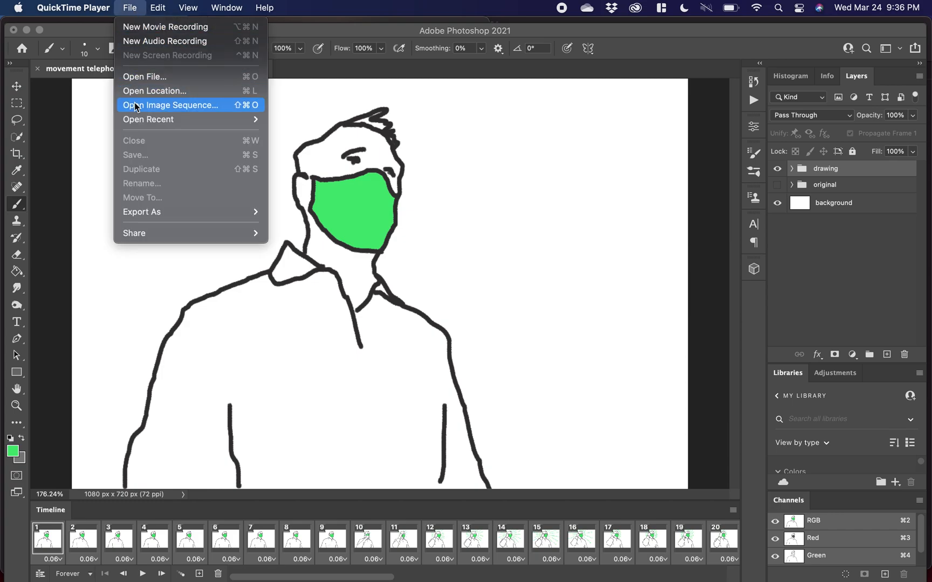
mouse_move(131, 119)
left_click(321, 122)
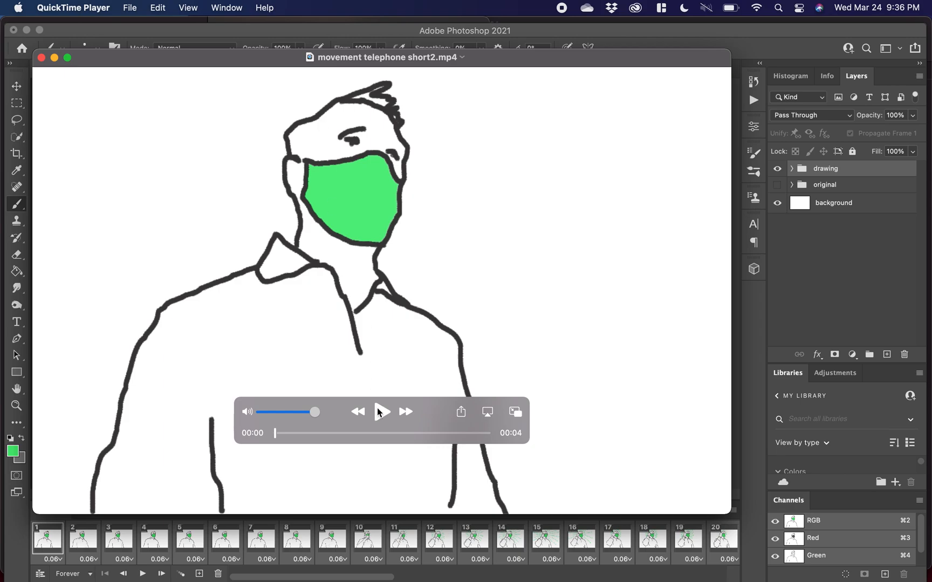
Play the rendered animation twice, pausing the second playback, and rewind it to the beginning.
left_click(381, 412)
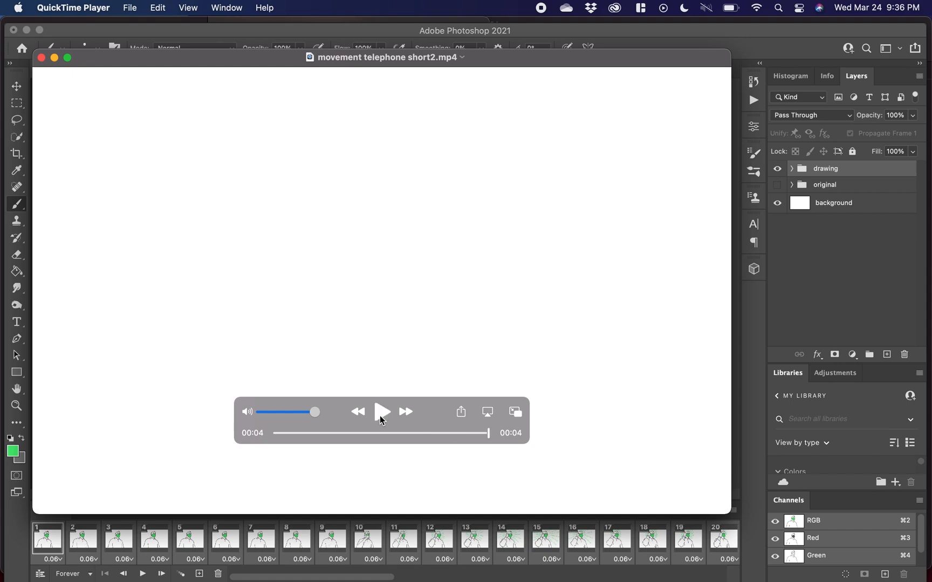
left_click(380, 417)
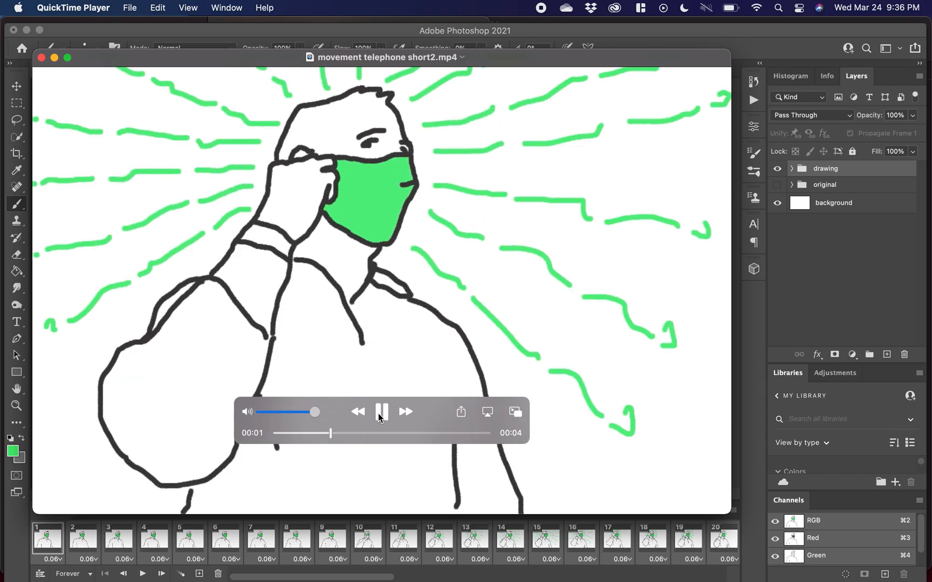
left_click(381, 413)
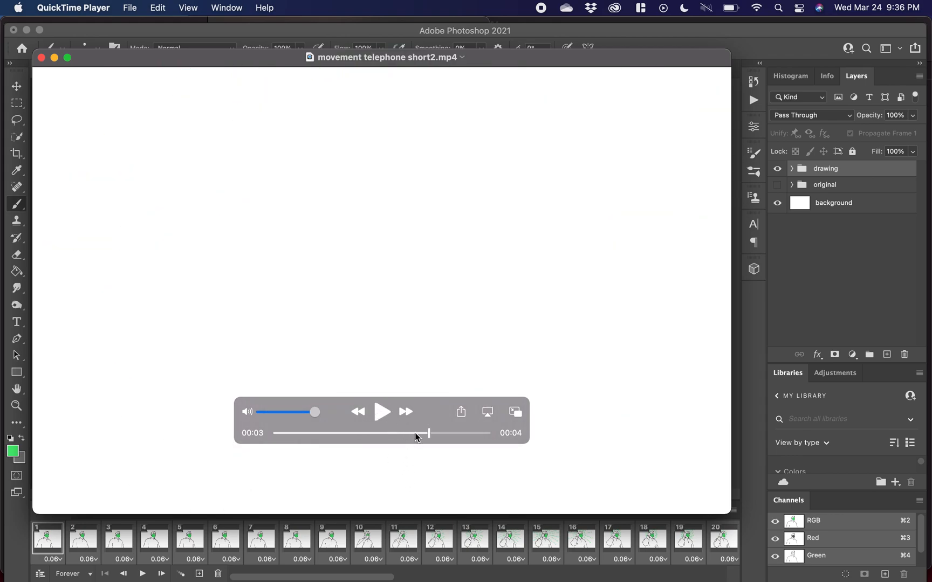
mouse_move(429, 438)
left_mouse_down()
mouse_move(275, 440)
mouse_move(267, 434)
mouse_move(362, 440)
mouse_move(264, 431)
left_mouse_up()
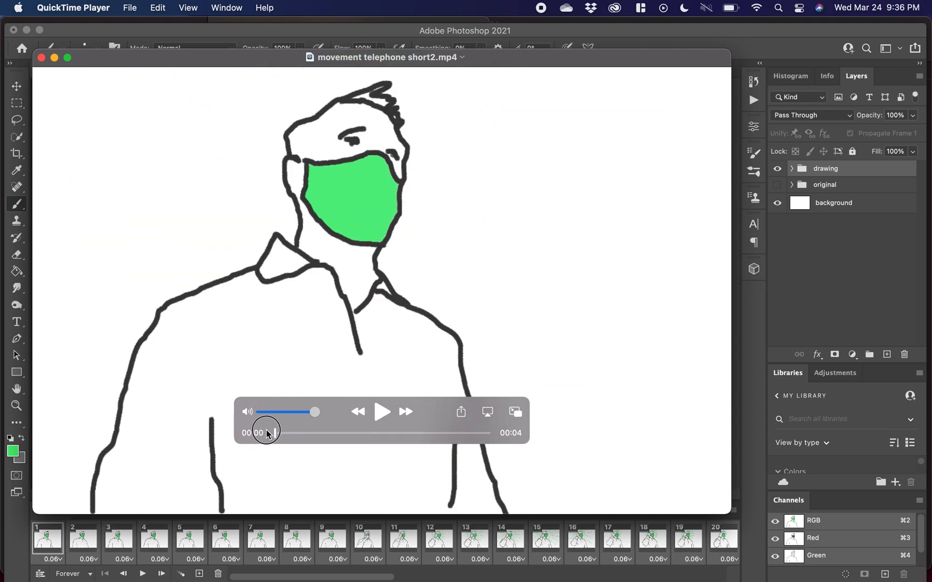